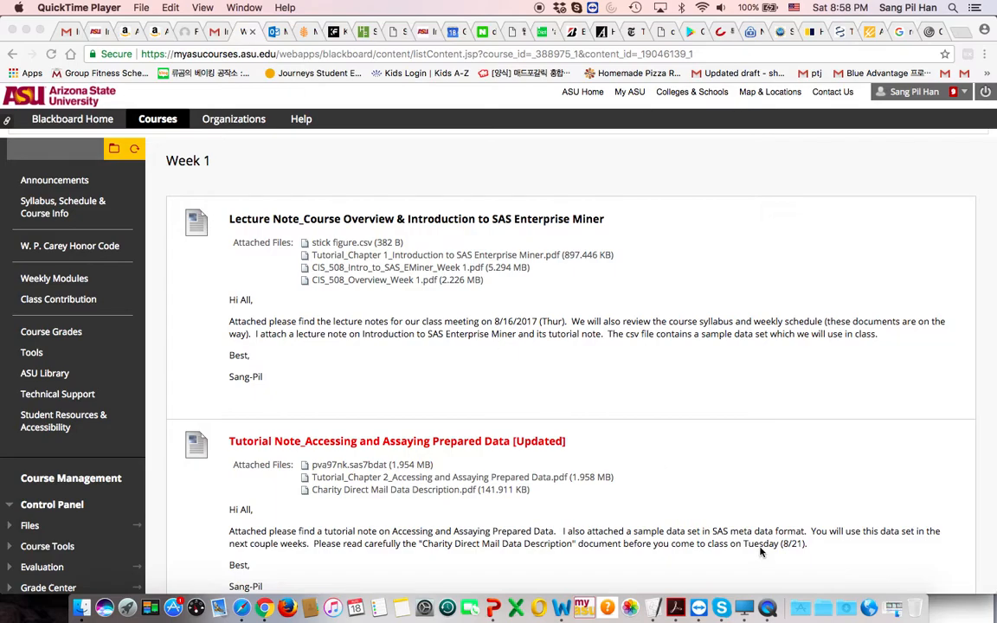
Step: Switch to the remote Windows desktop and launch SAS Enterprise Miner
click(745, 606)
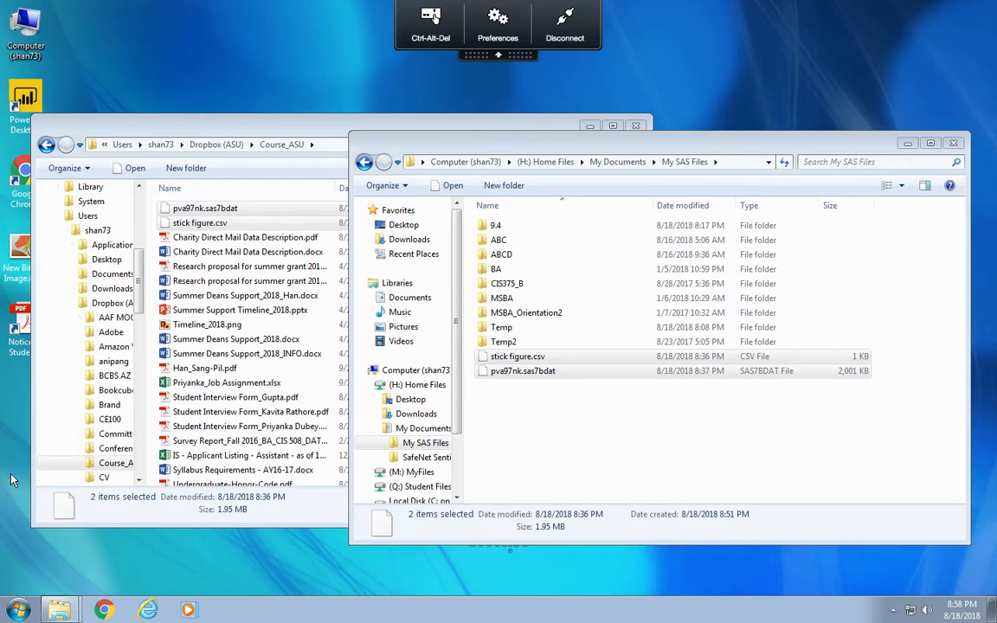
click(19, 610)
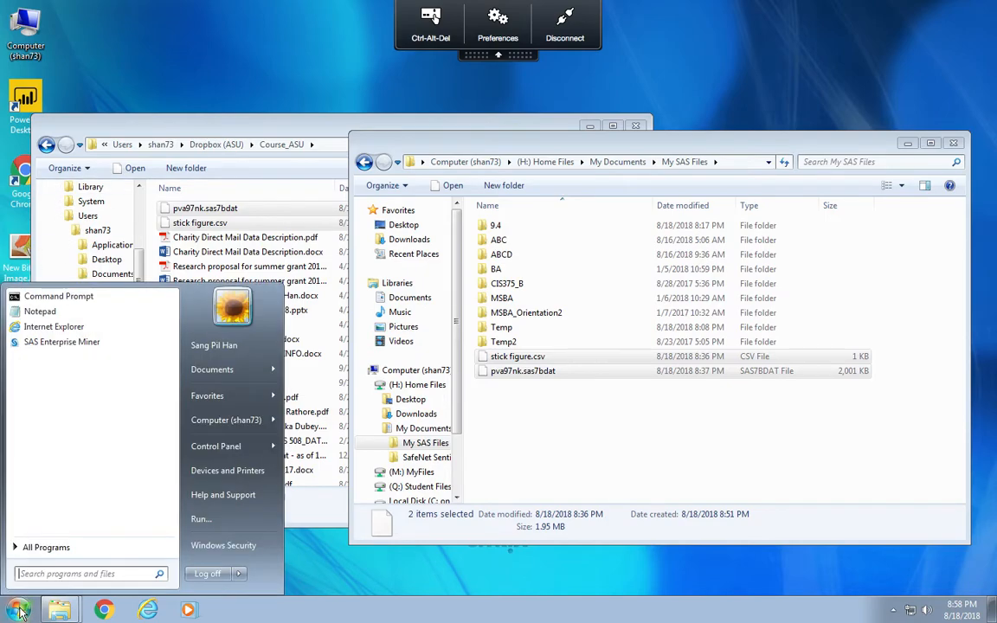
click(41, 552)
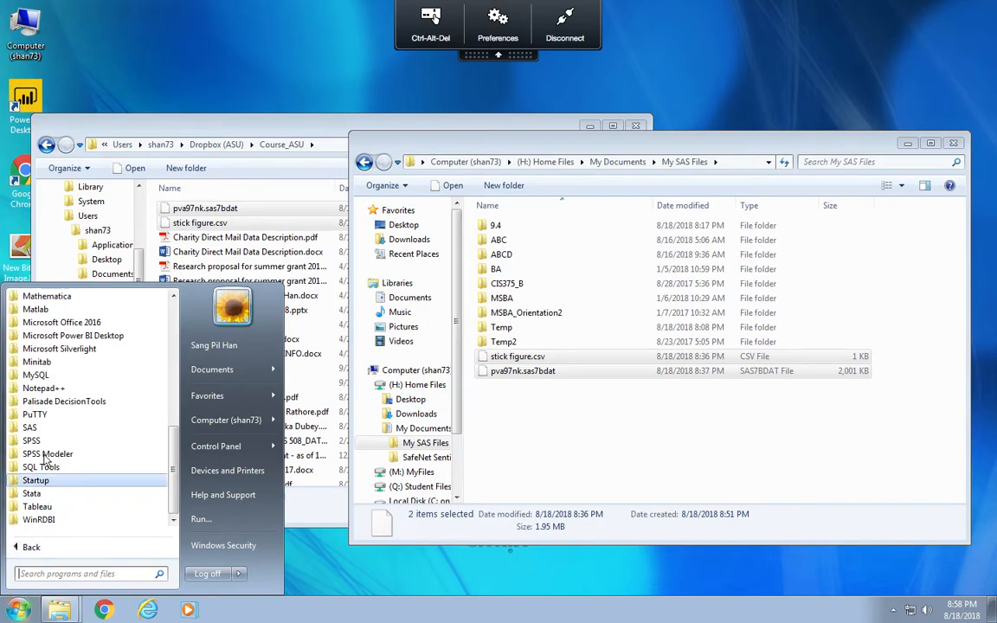
click(29, 428)
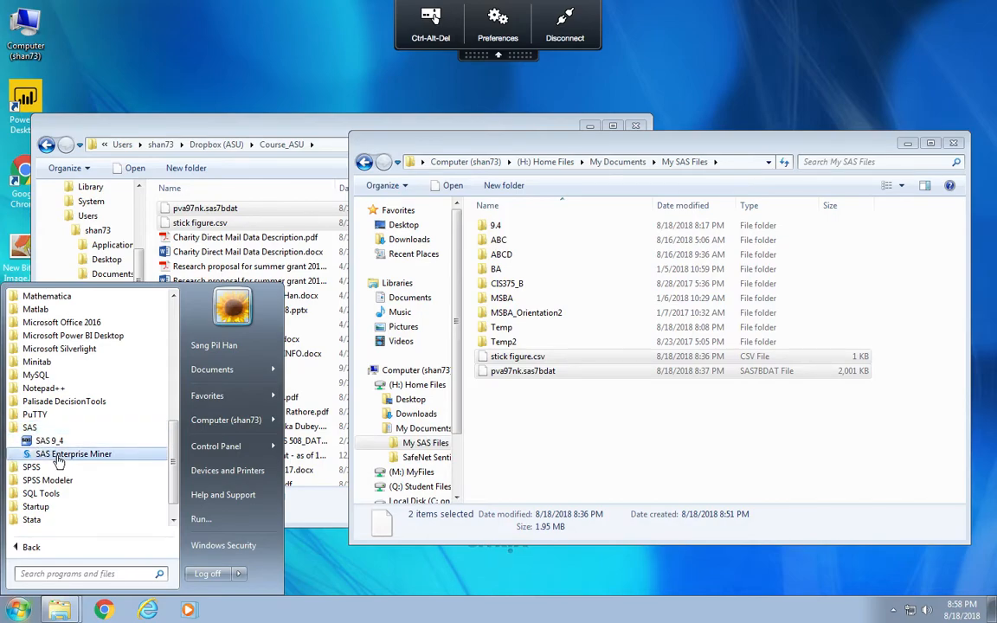
click(59, 461)
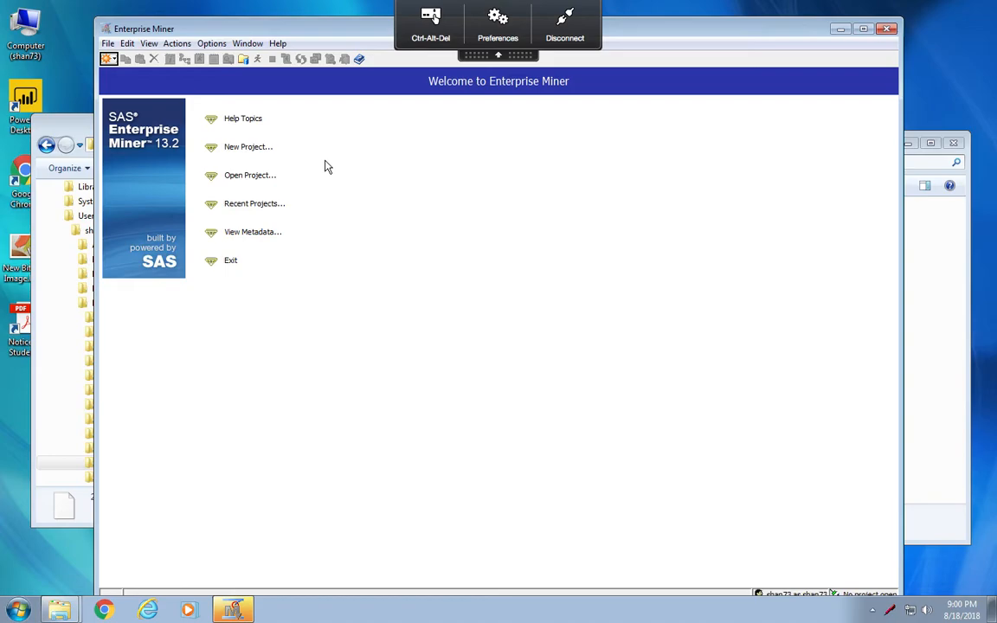
Step: Start a new project named CHLOE and browse for its server directory to My Documents on network drive H:
click(246, 151)
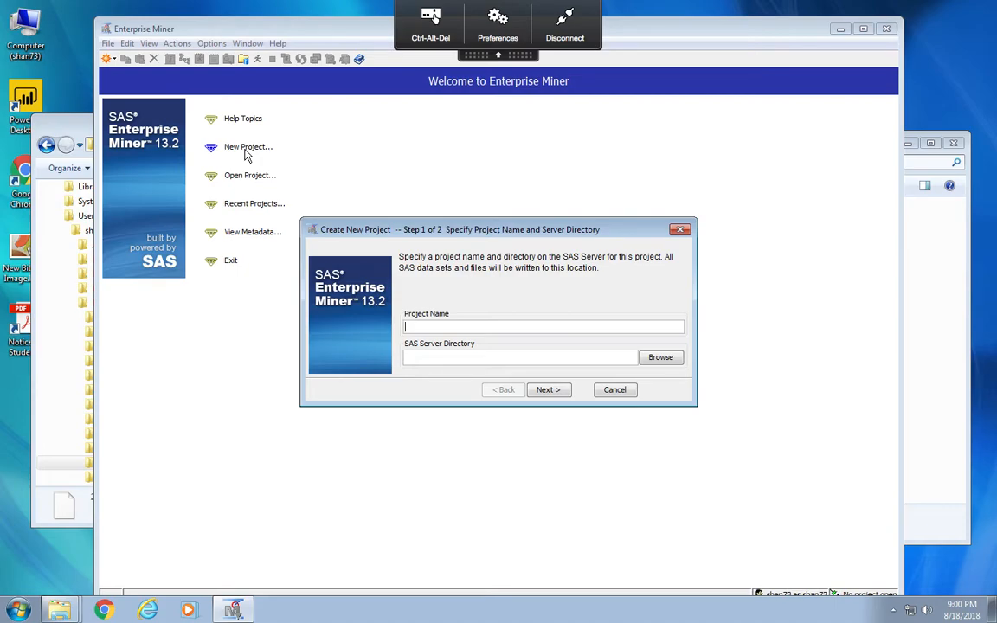
text(CHLOE)
click(662, 358)
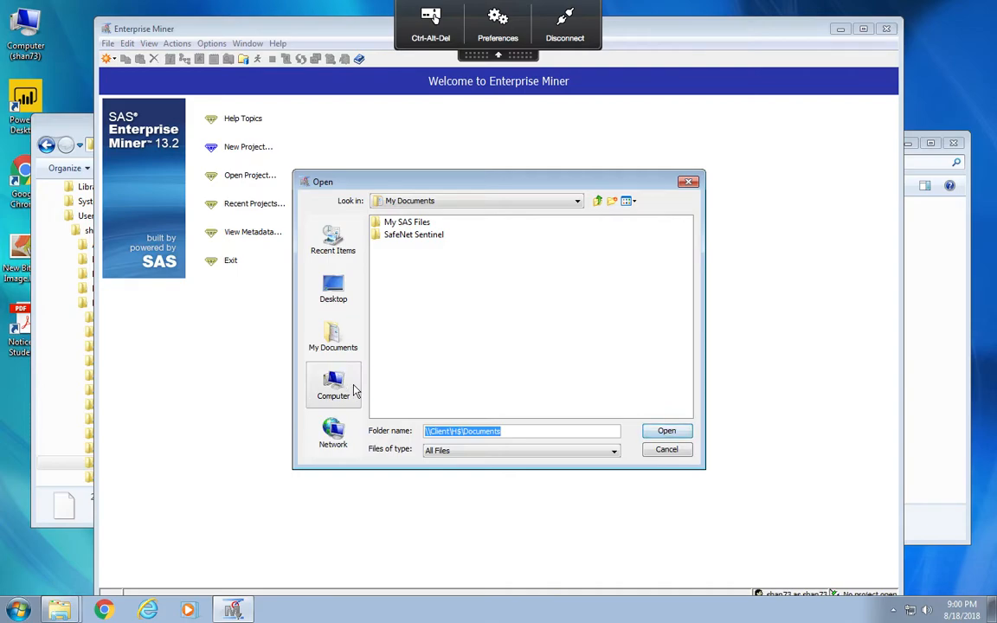
click(428, 202)
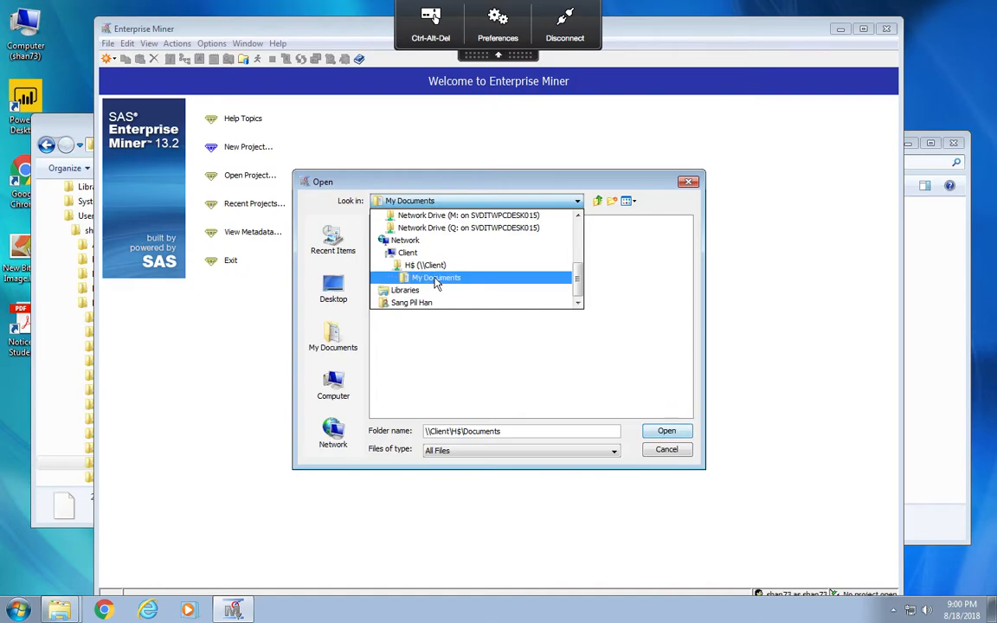
click(441, 356)
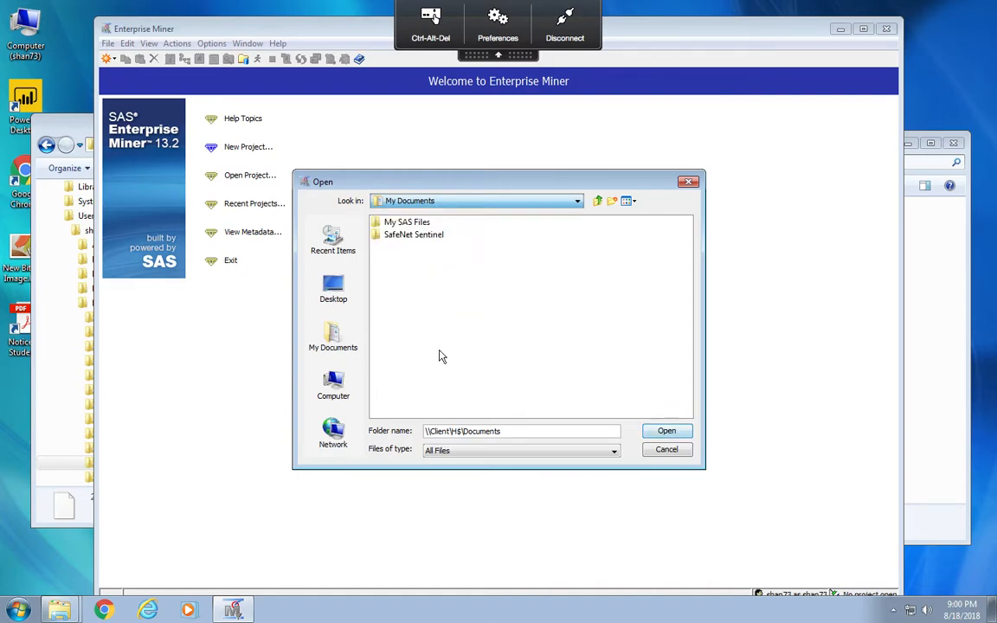
click(336, 386)
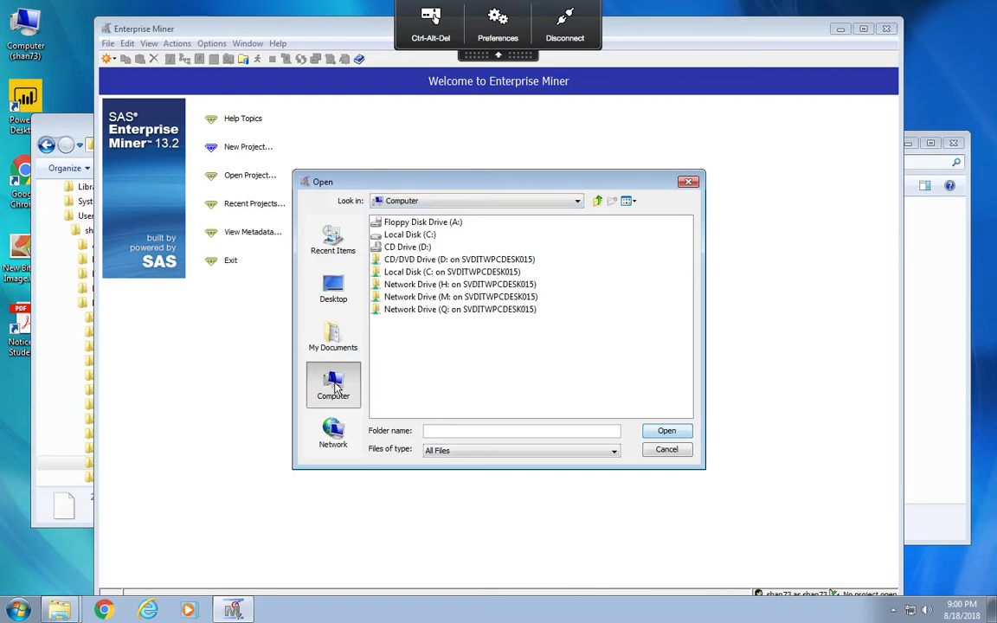
double_click(430, 285)
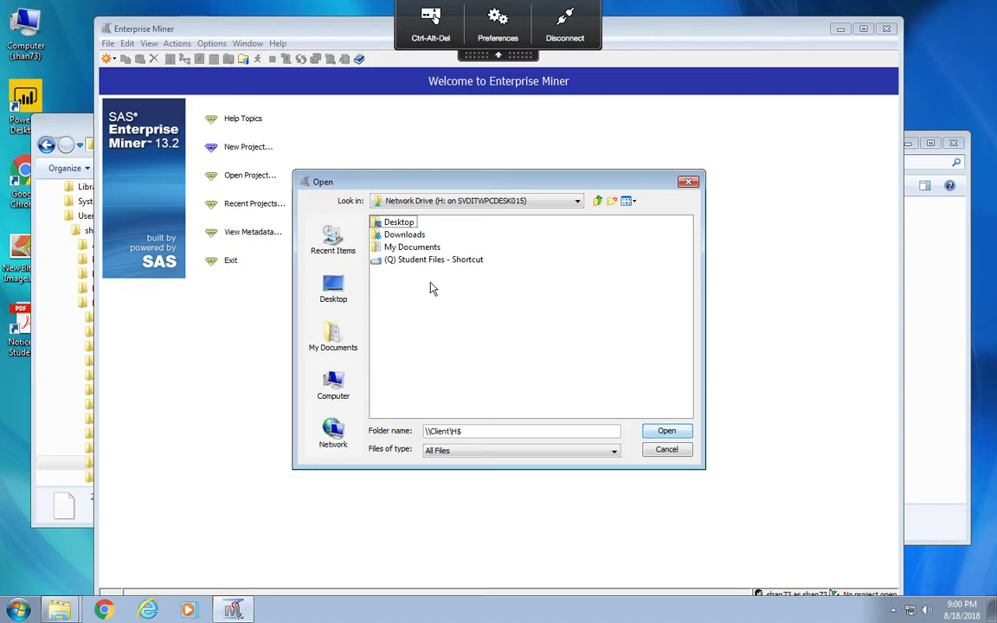
double_click(425, 248)
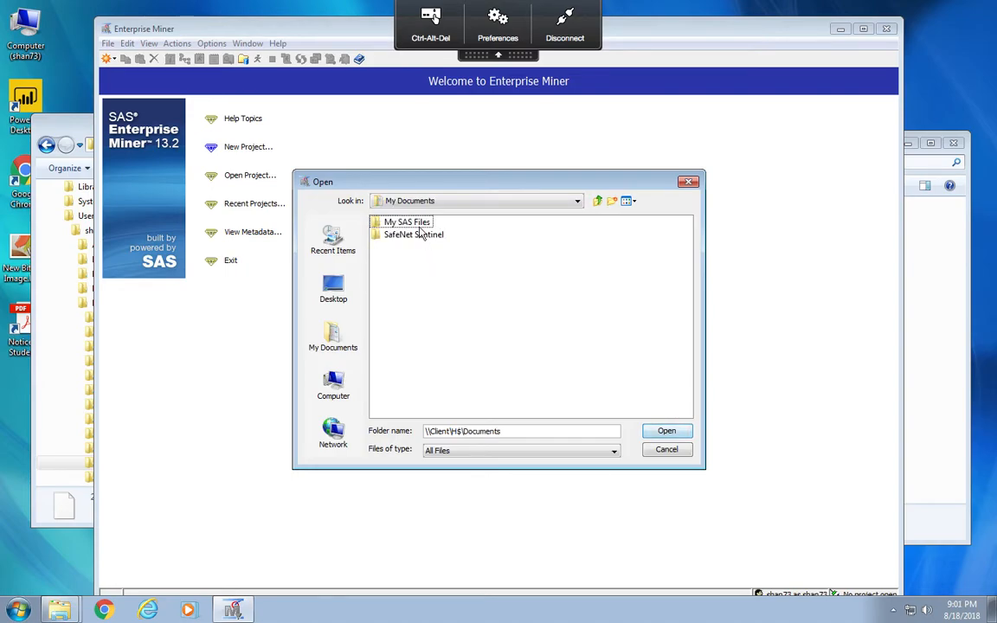
click(421, 225)
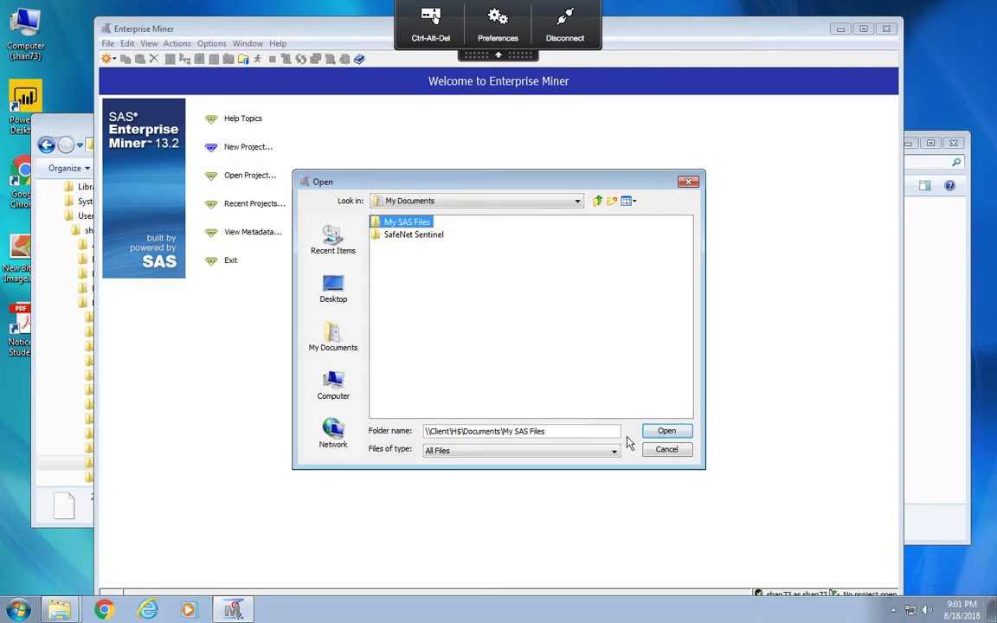
click(420, 223)
click(459, 225)
click(427, 223)
drag(427, 223, 376, 223)
double_click(376, 224)
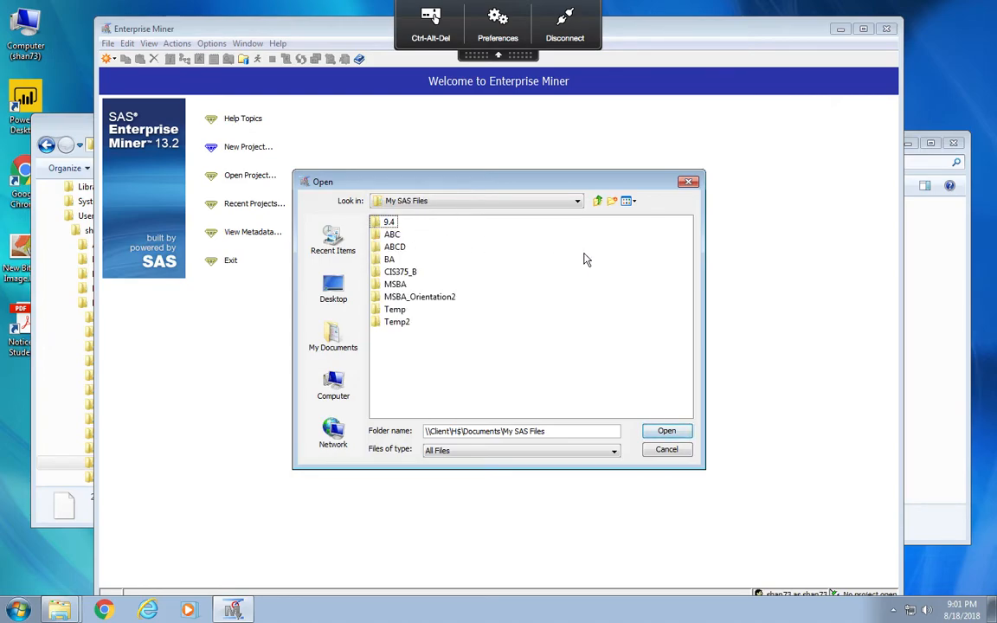
click(599, 201)
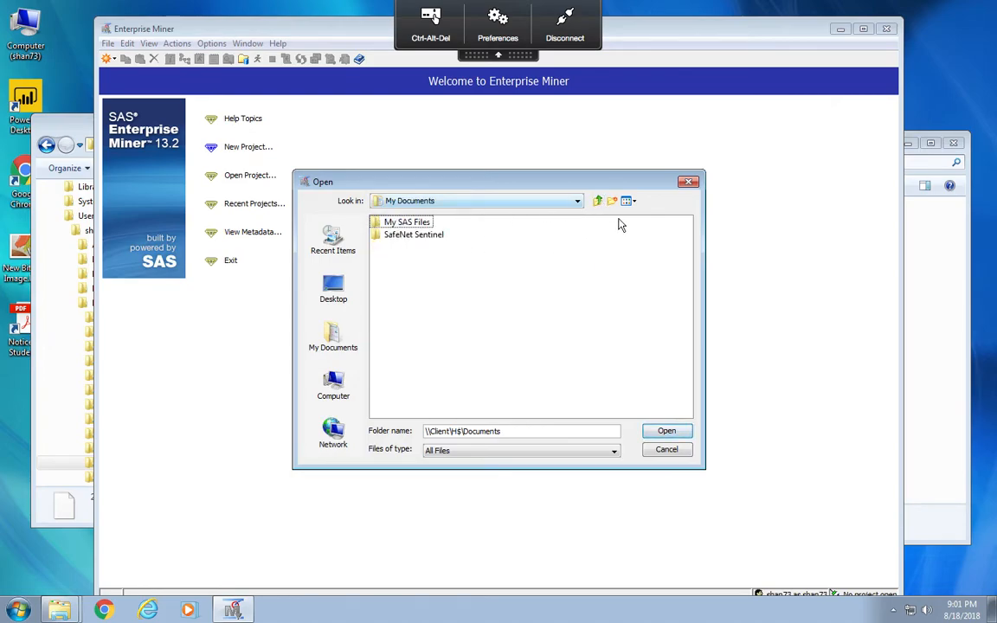
Step: Use the My SAS Files folder as the project's server directory and finish creating the project
click(415, 224)
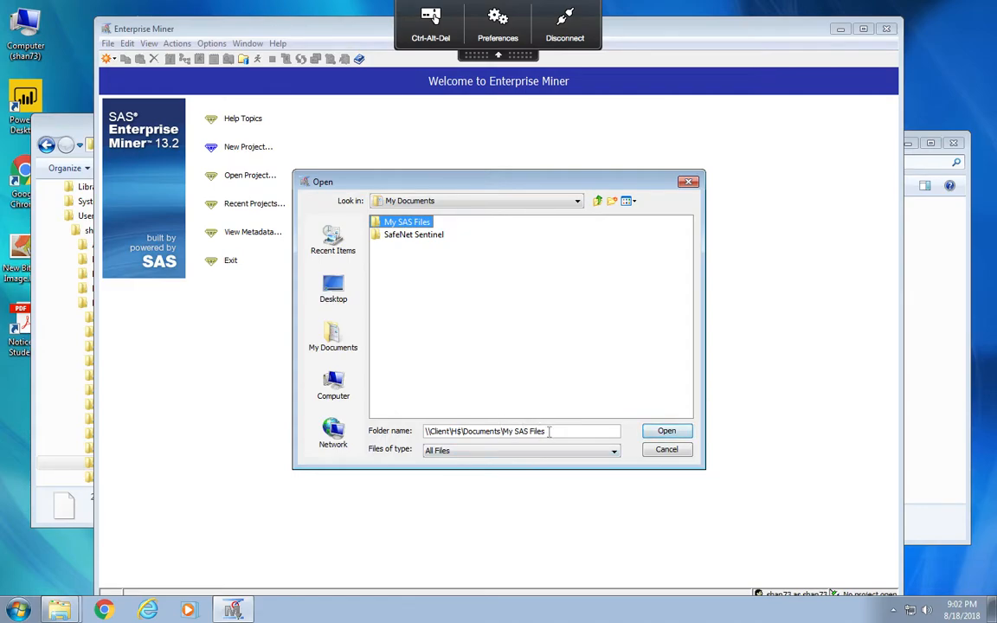
click(667, 432)
click(559, 391)
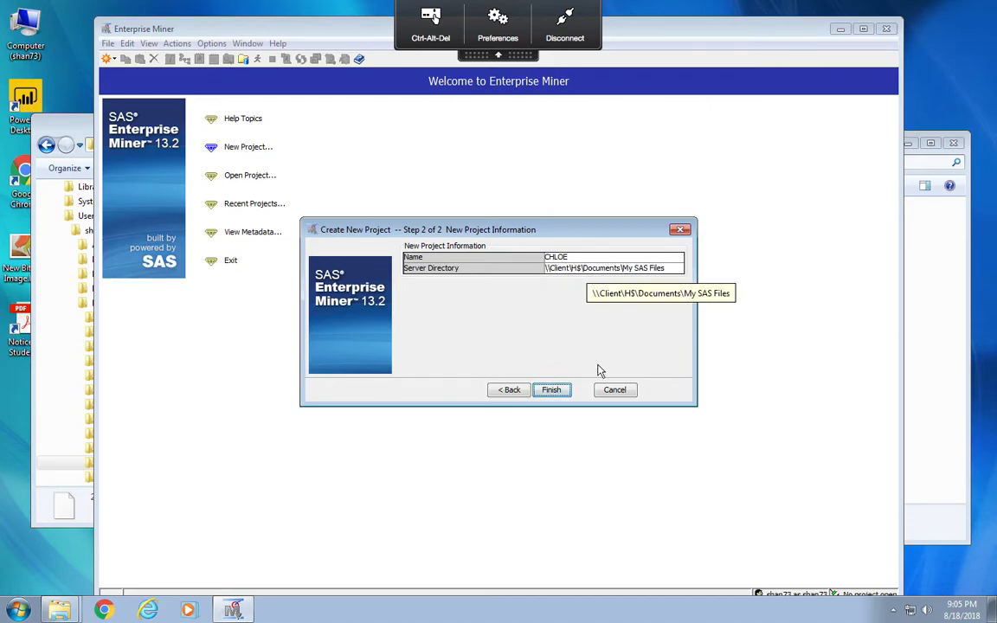
click(558, 391)
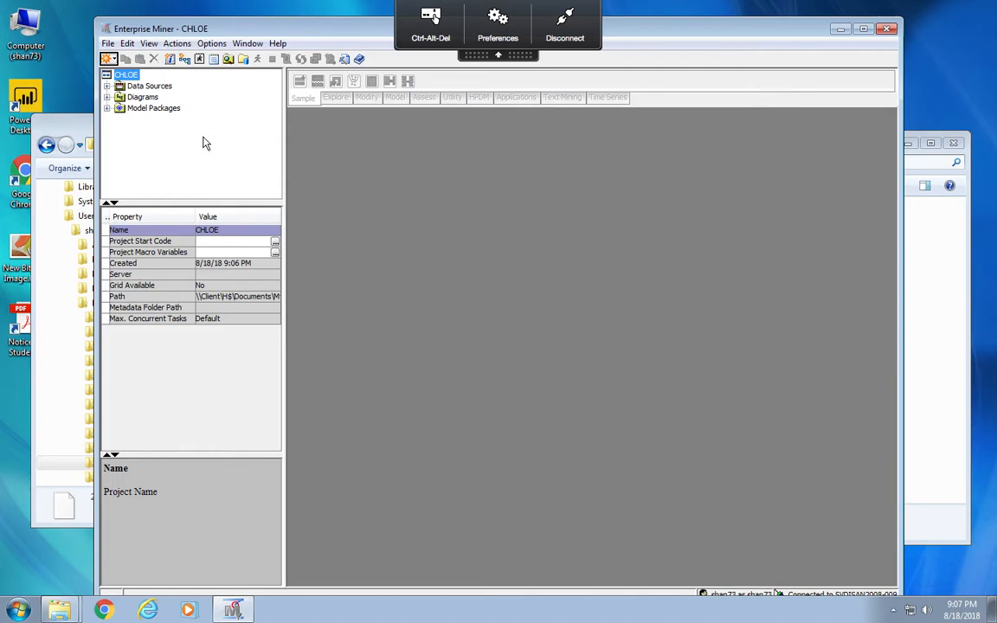
Step: Start creating a new library in the project and name it ABC
click(108, 44)
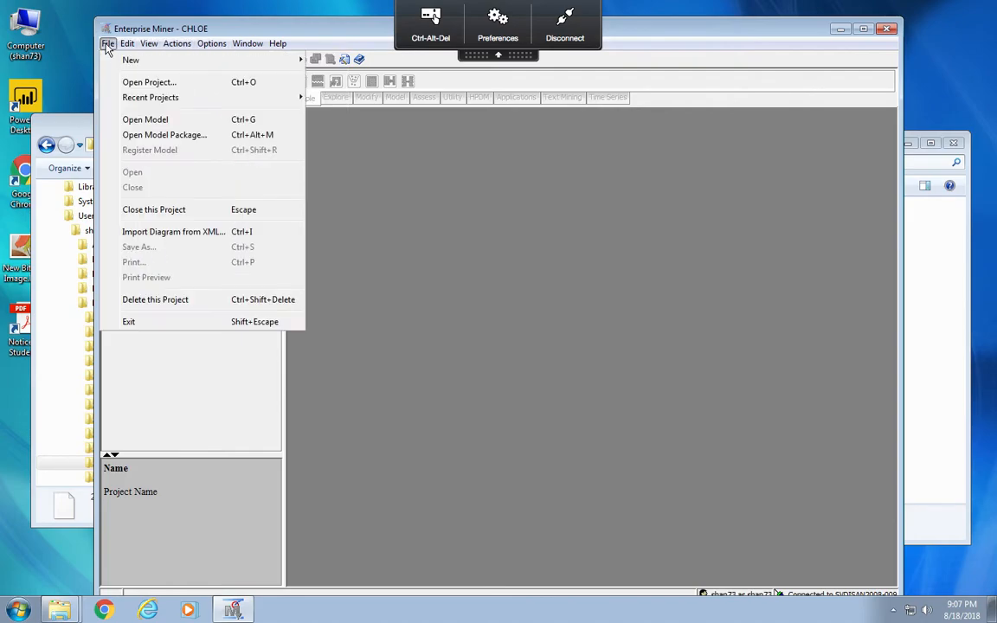
mouse_move(127, 63)
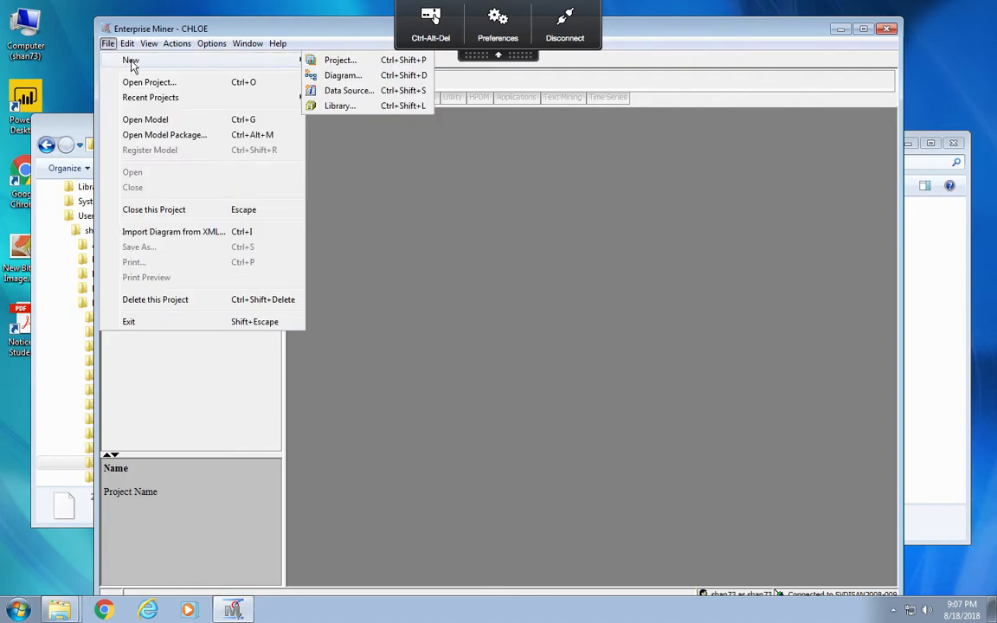
click(338, 106)
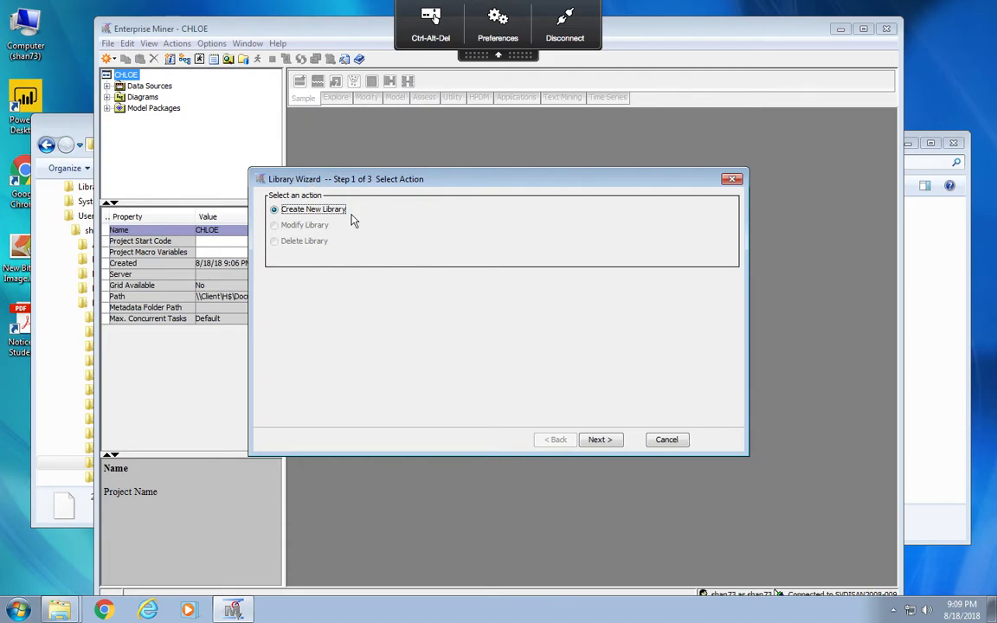
click(599, 440)
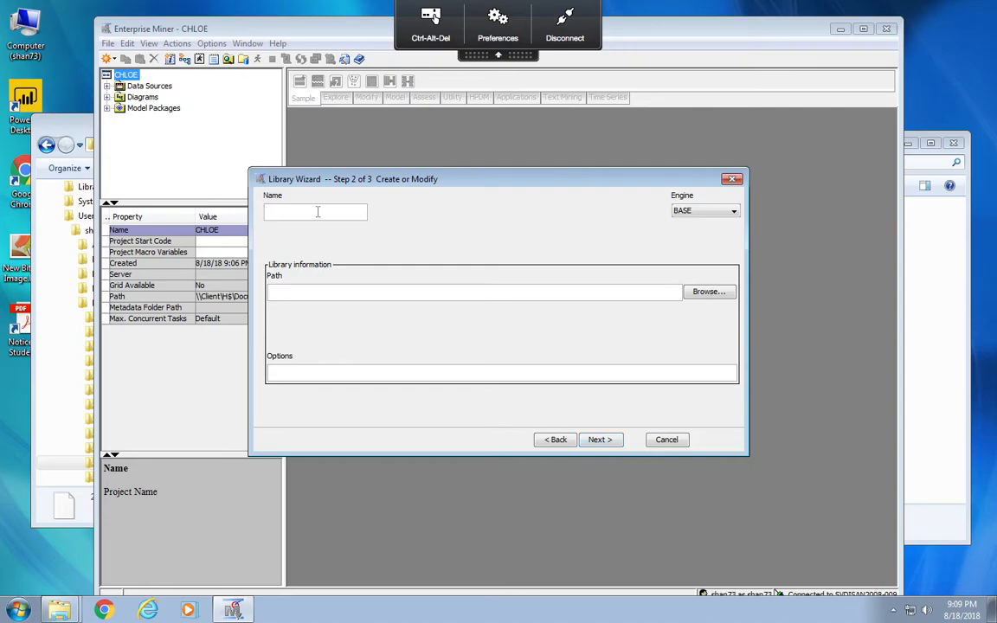
text(ABC)
Step: Set the library's path to My SAS Files in My Documents on network drive H: and finish creating the library
click(710, 293)
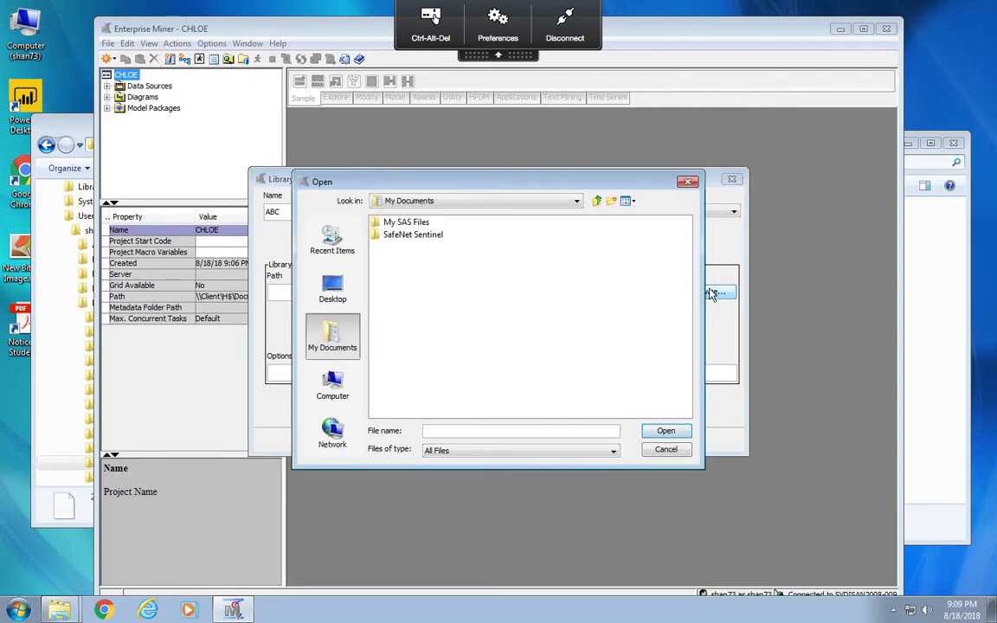
click(332, 387)
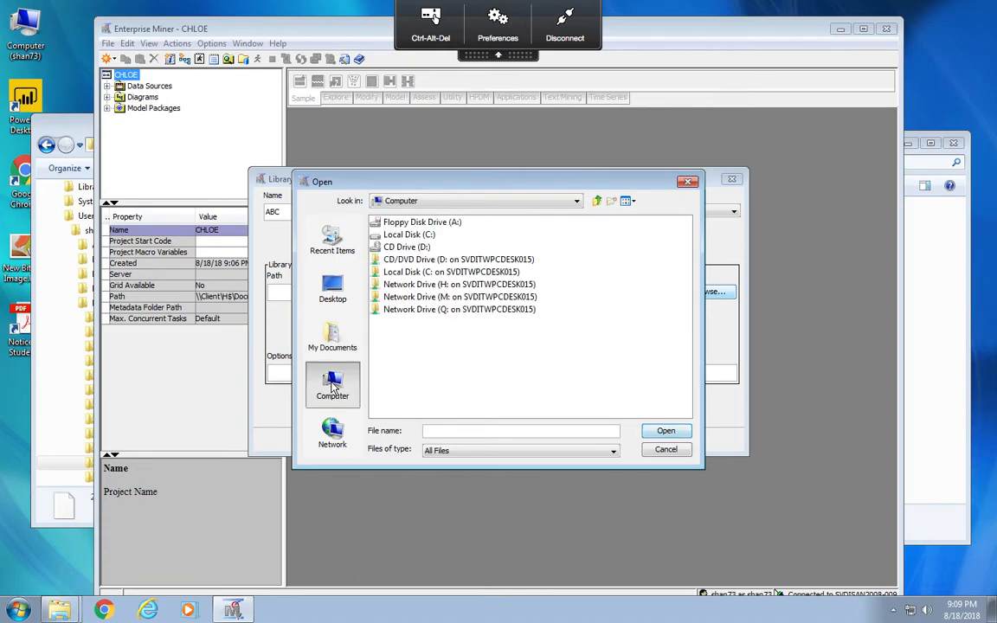
double_click(407, 285)
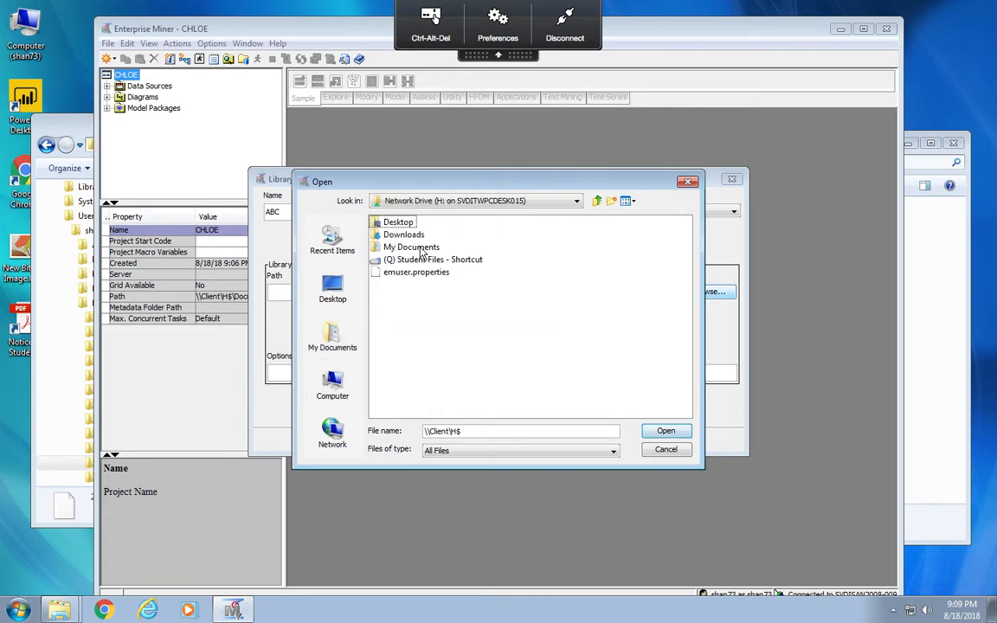
double_click(415, 247)
click(423, 224)
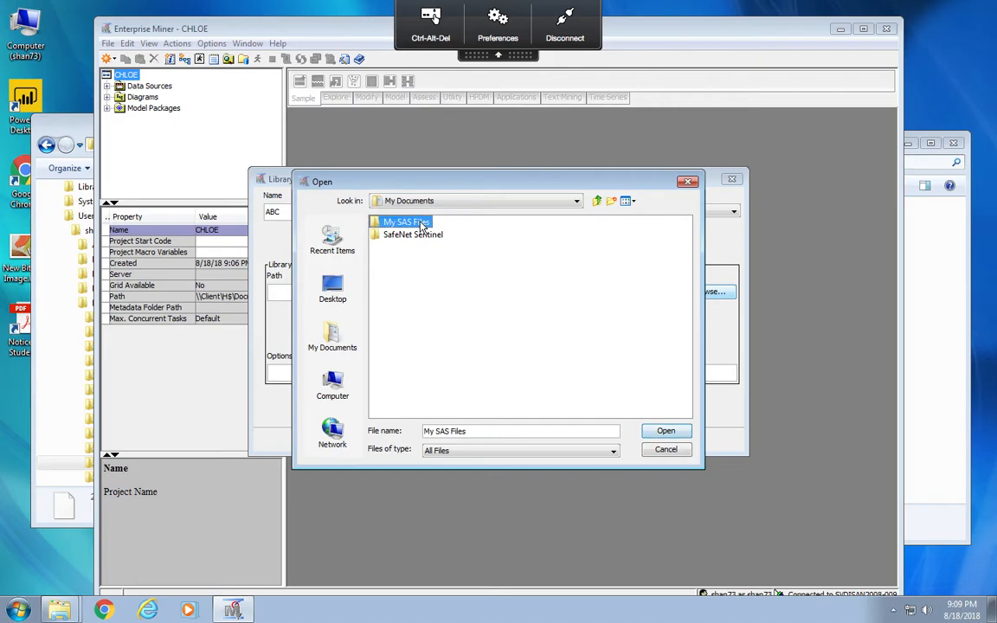
click(666, 432)
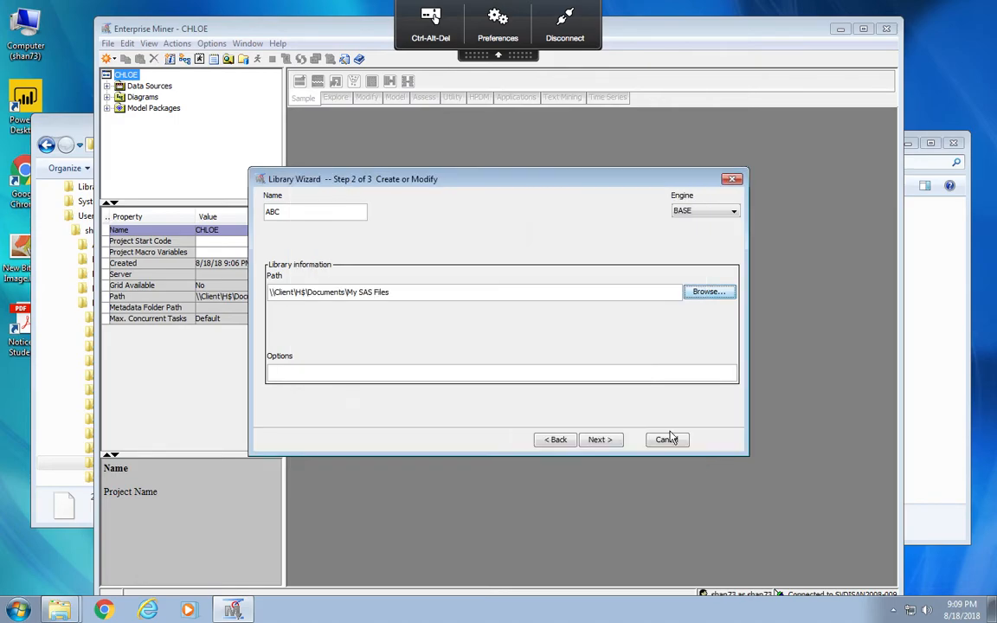
click(599, 442)
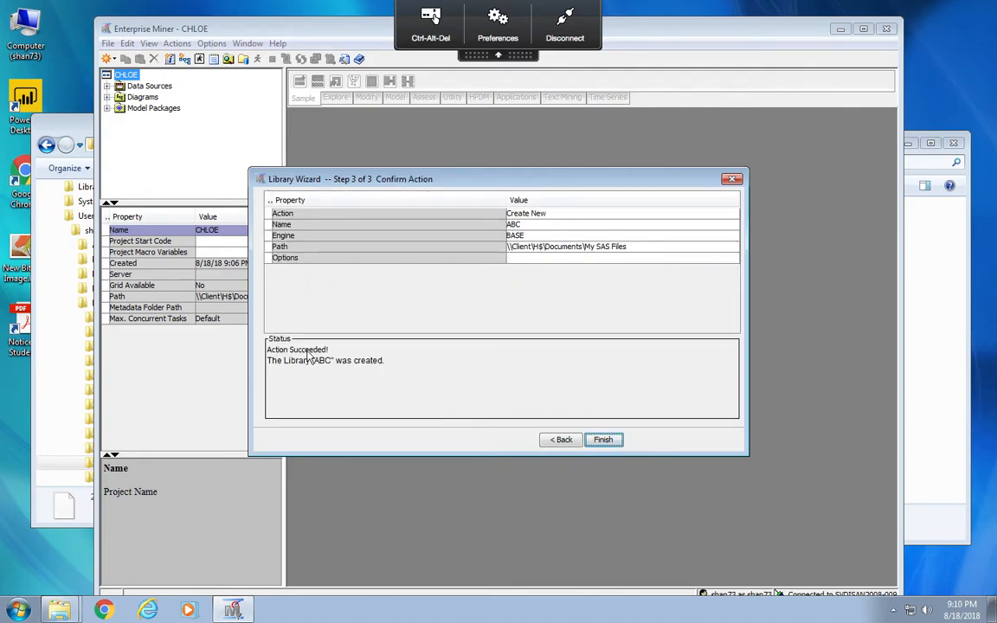
click(612, 443)
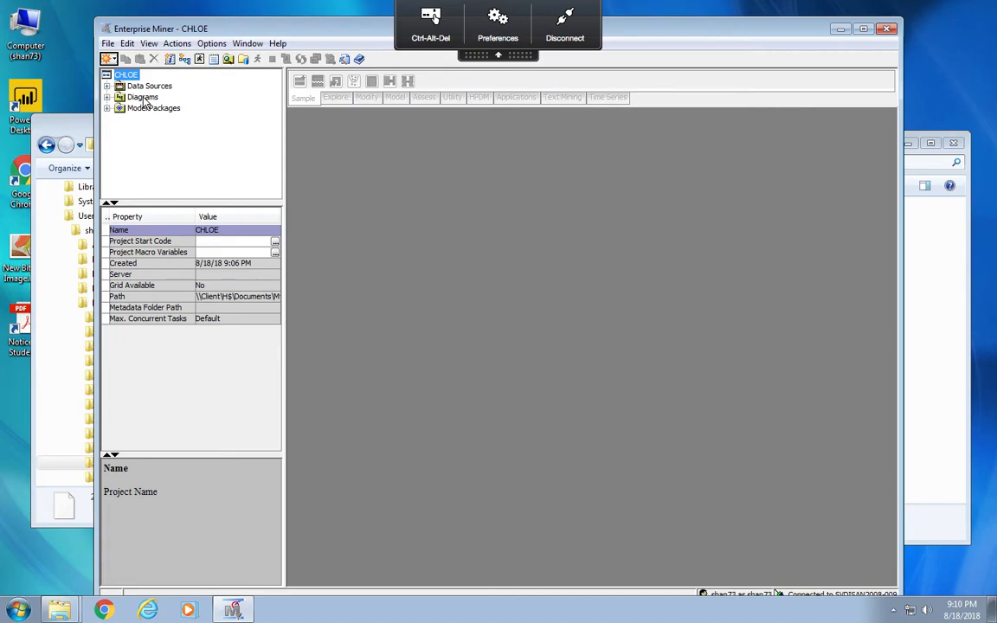
Step: Create a new diagram named Stickfigure in the project
click(107, 44)
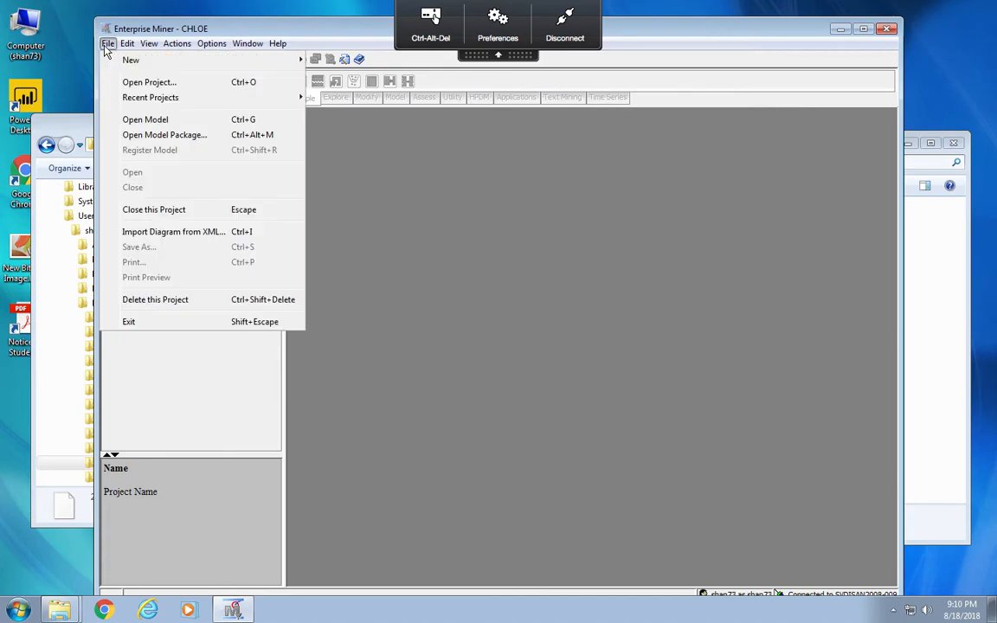
mouse_move(126, 68)
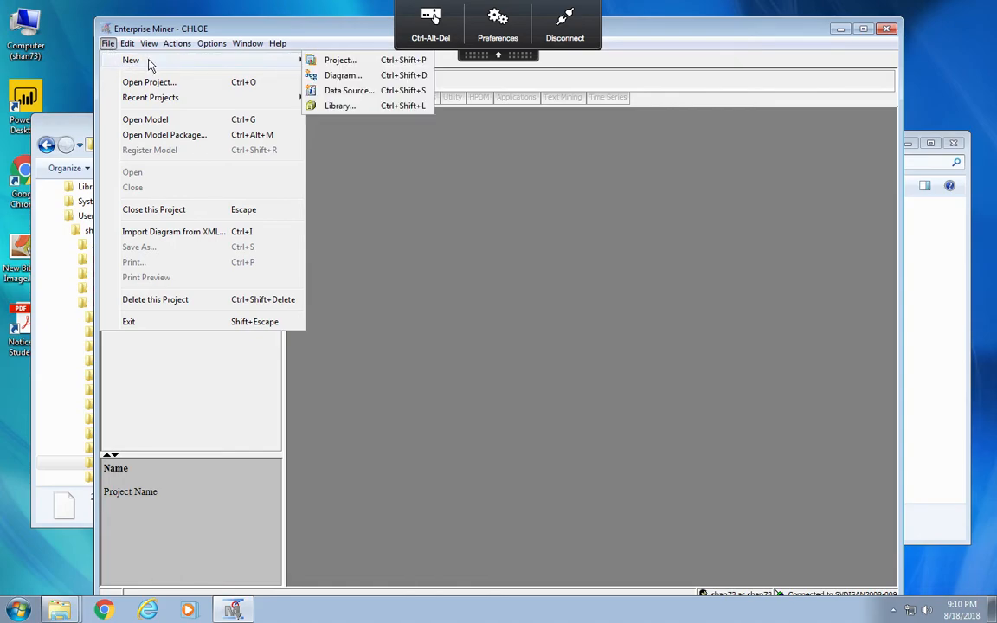
click(342, 77)
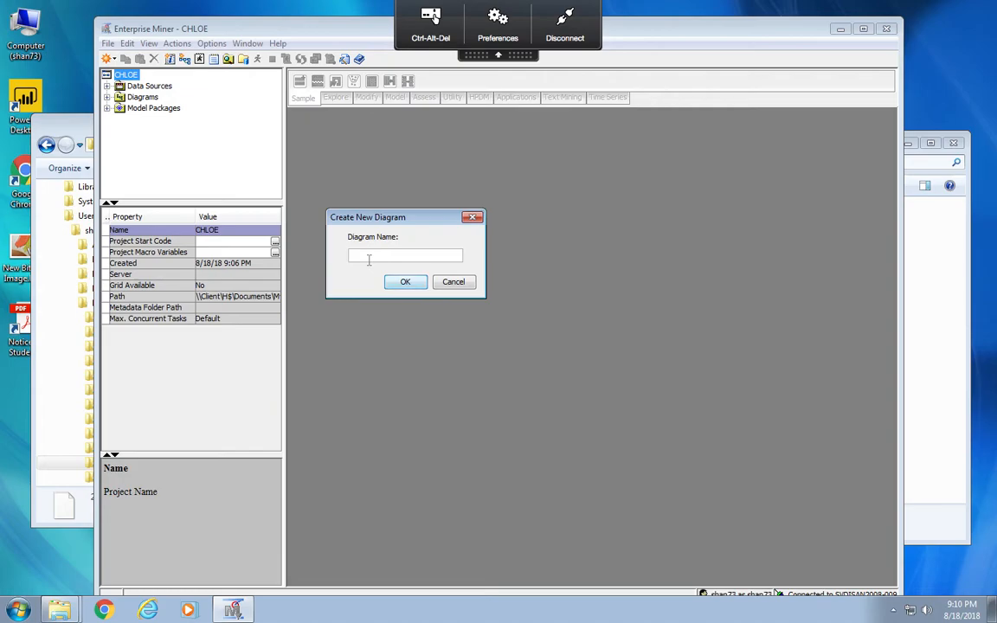
text(Stickfigure)
click(406, 282)
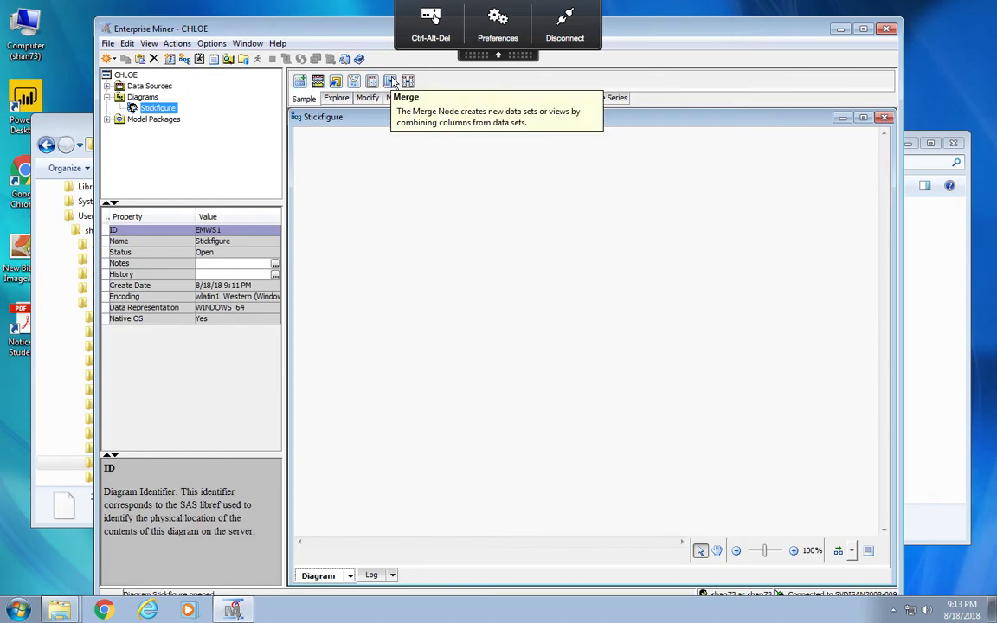
click(336, 98)
click(375, 102)
click(396, 98)
click(425, 98)
Step: Add a File Import node from the Sample group to the empty Stickfigure diagram
click(302, 101)
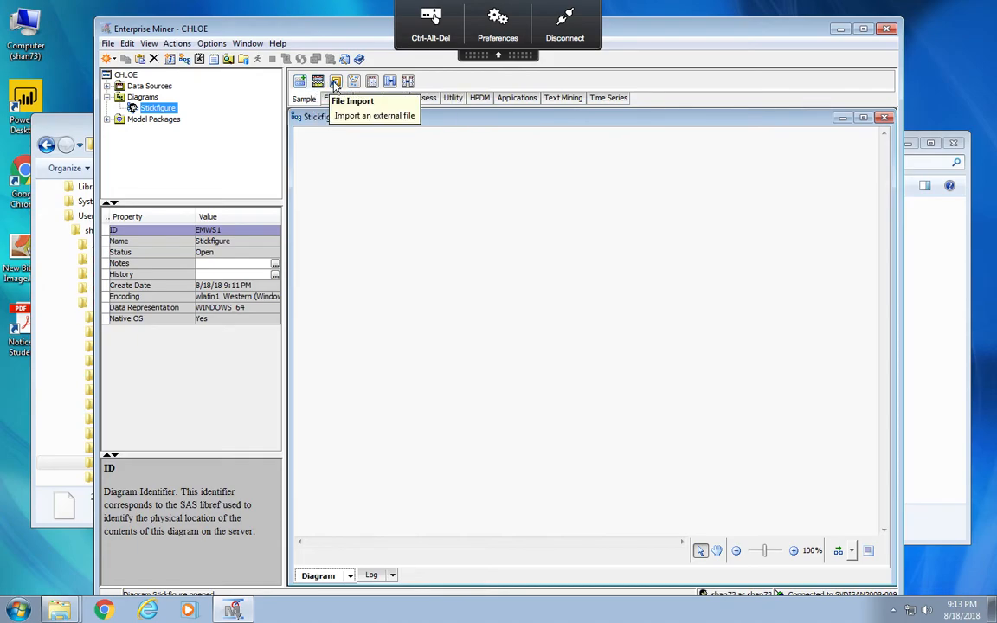
drag(335, 84, 408, 290)
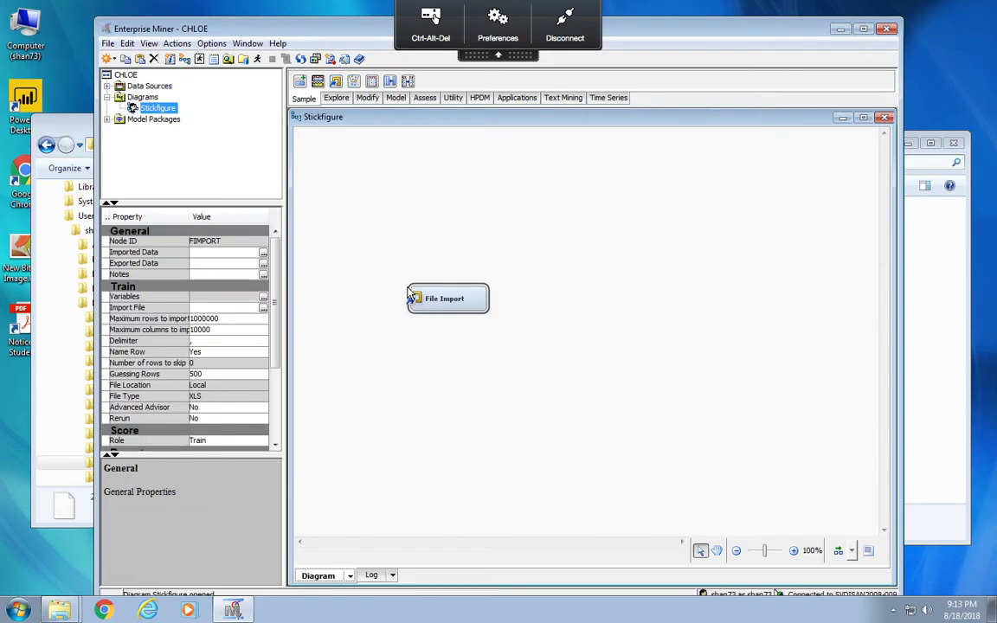
Step: Move the File Import node slightly up and set its import file to stick figure.csv from My SAS Files in My Documents on drive H
drag(441, 301, 441, 268)
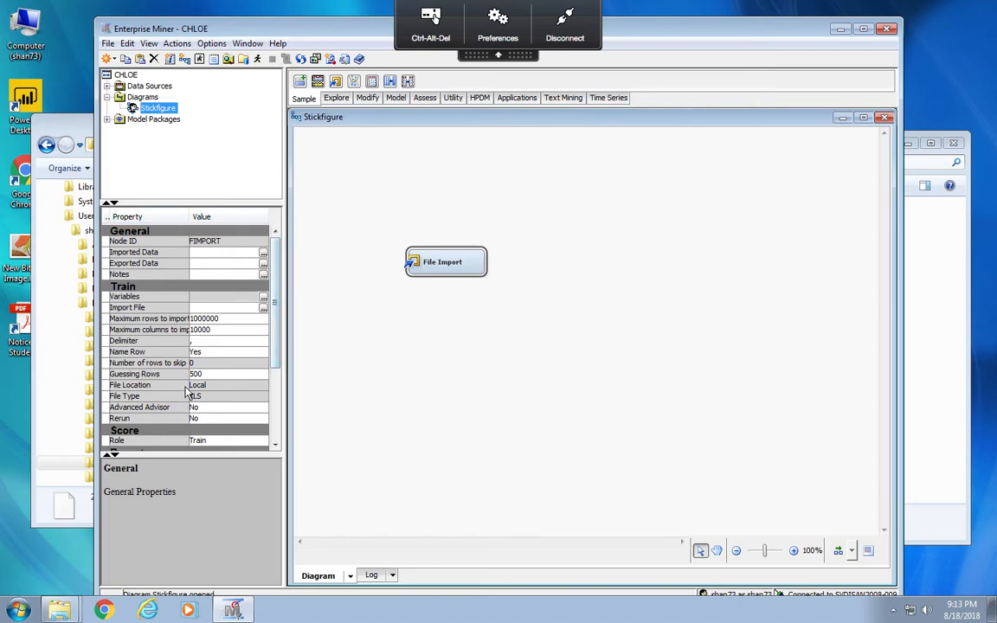
mouse_move(186, 391)
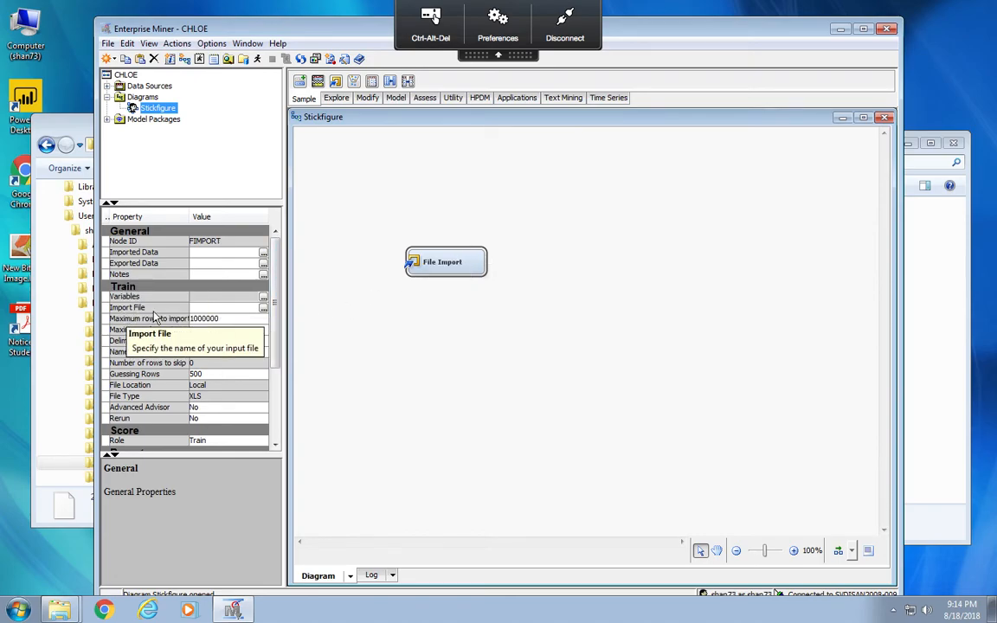
click(263, 309)
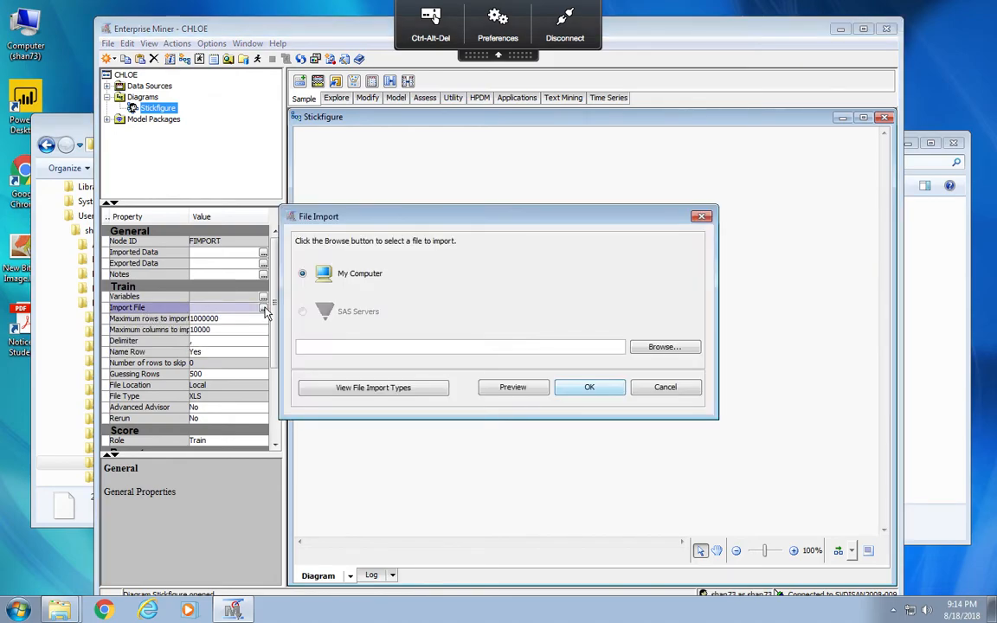
click(656, 348)
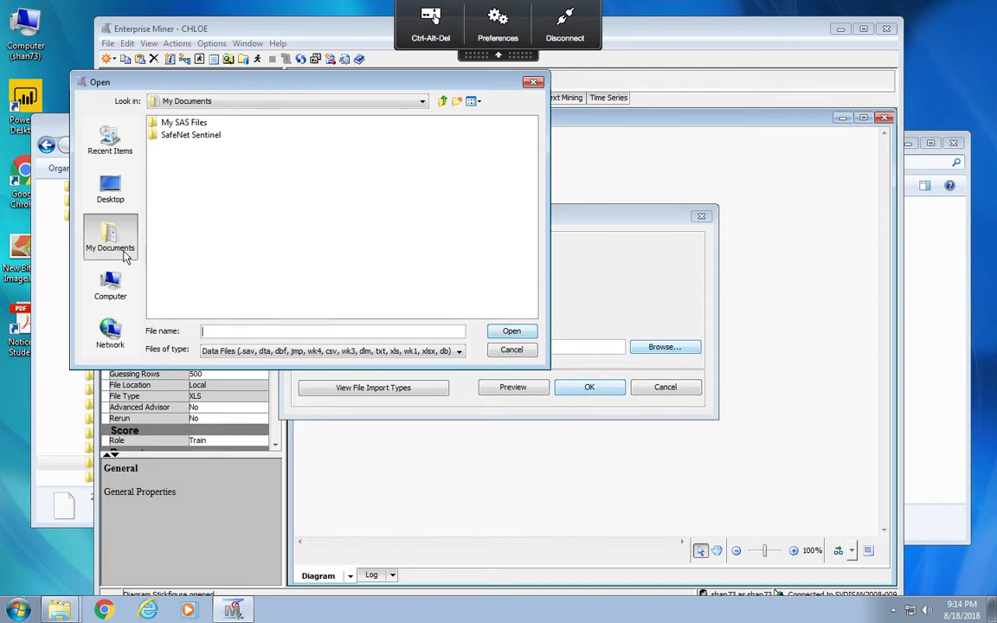
click(112, 294)
click(203, 185)
double_click(204, 185)
click(190, 149)
double_click(191, 149)
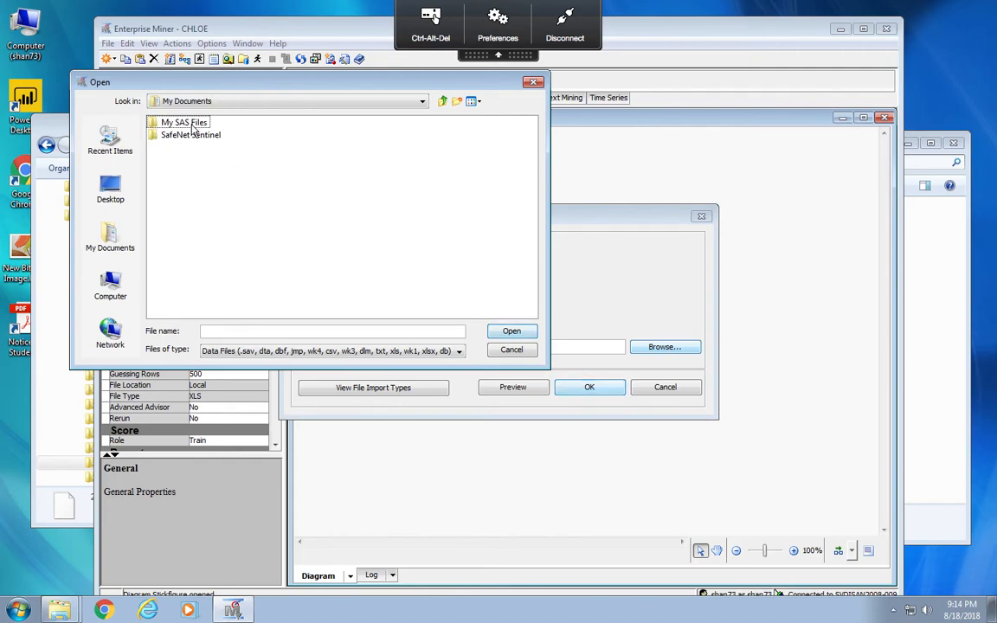
double_click(192, 124)
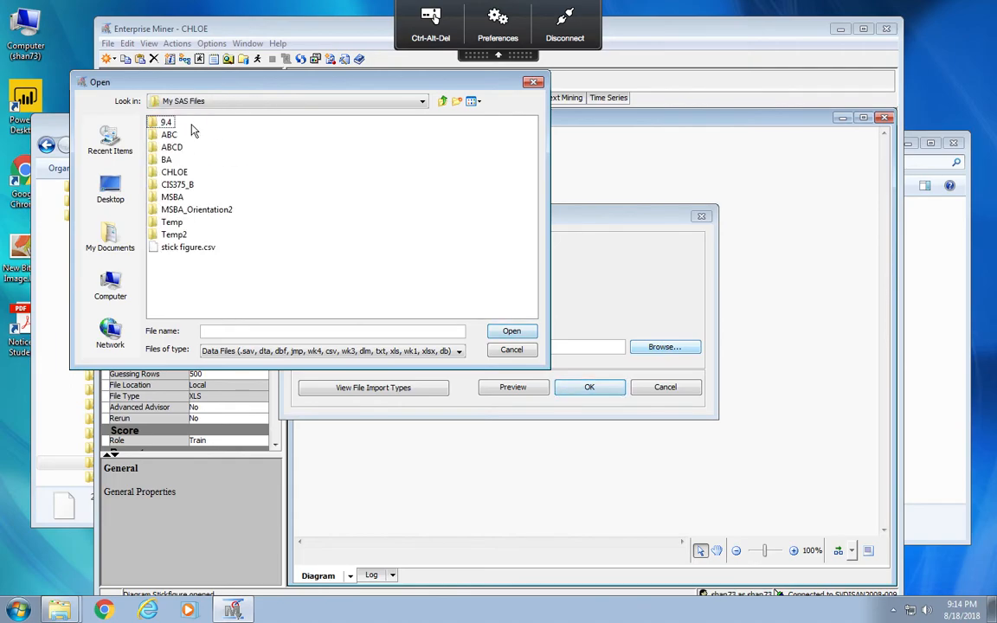
click(192, 249)
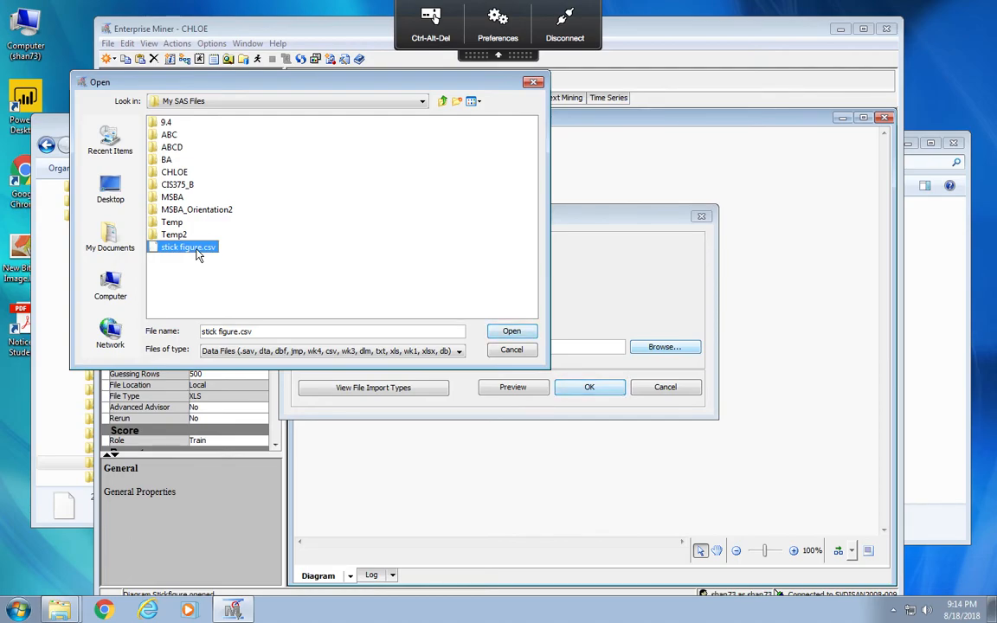
click(522, 334)
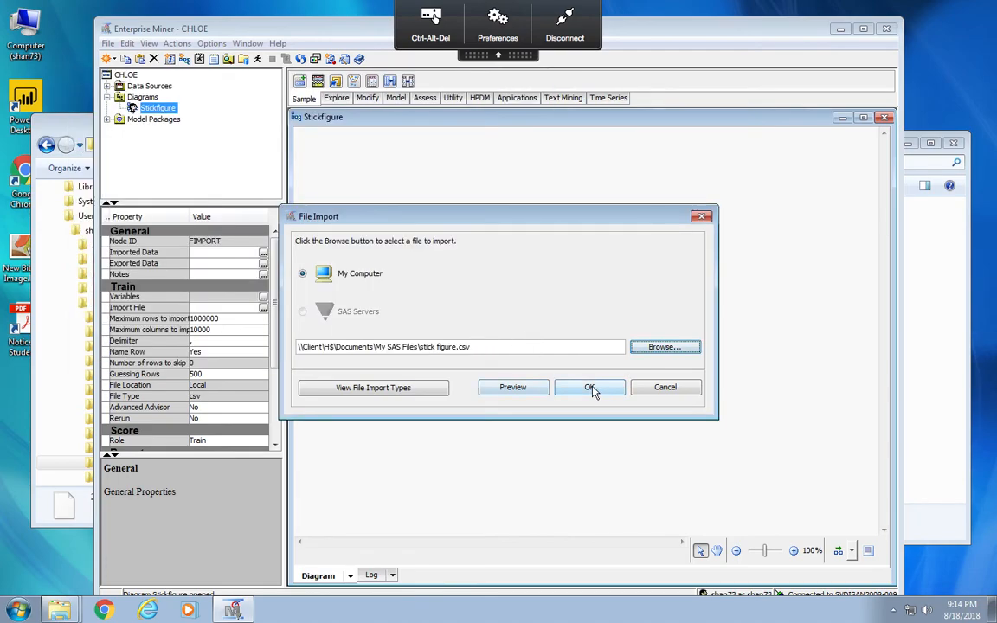
click(590, 388)
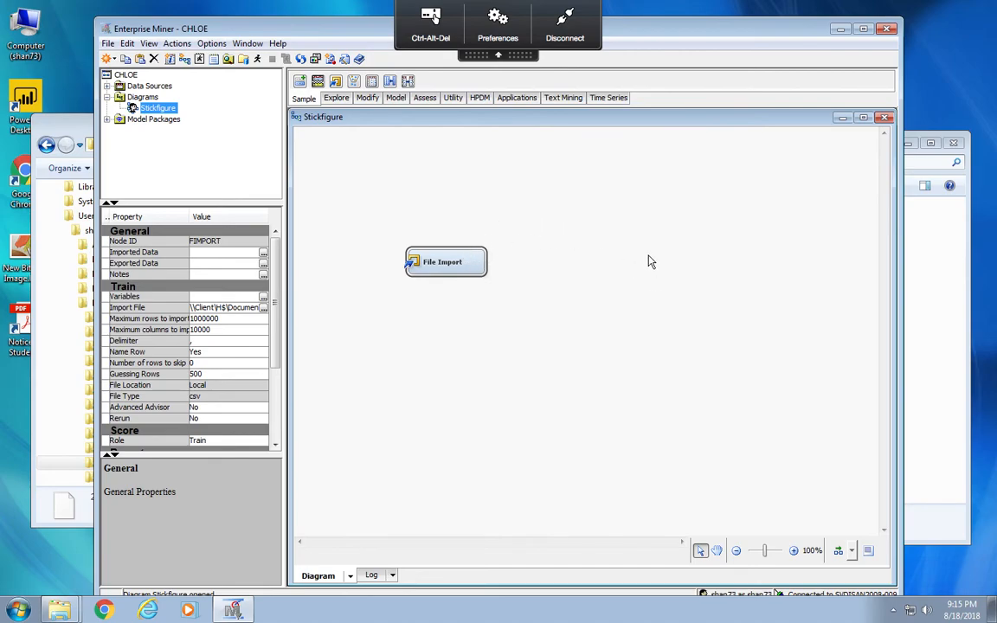
Step: Add a Save Data node from the Utility group beside the File Import node and connect File Import to it
click(451, 99)
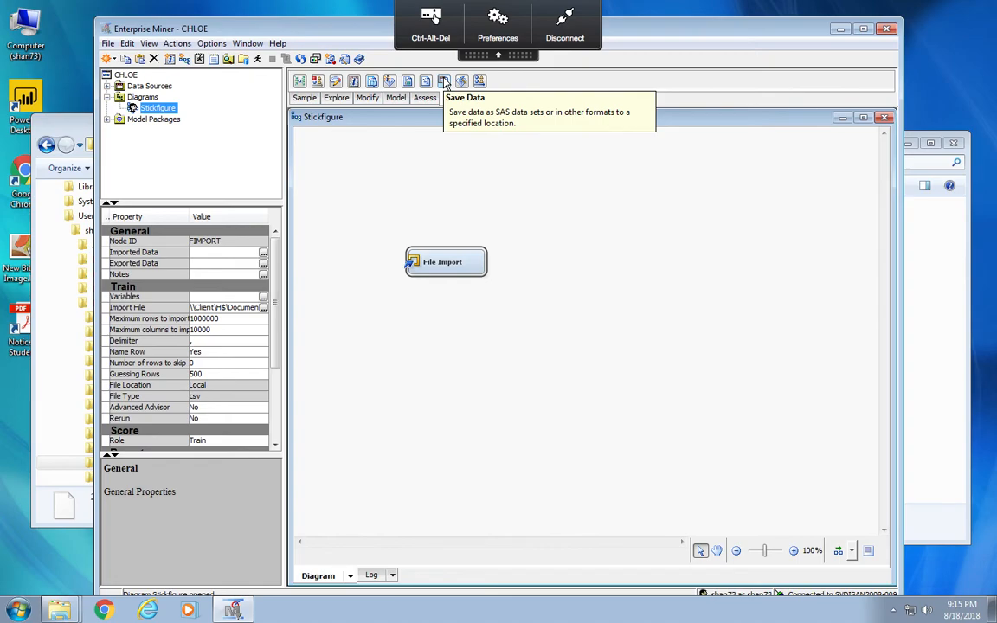
drag(444, 81, 612, 256)
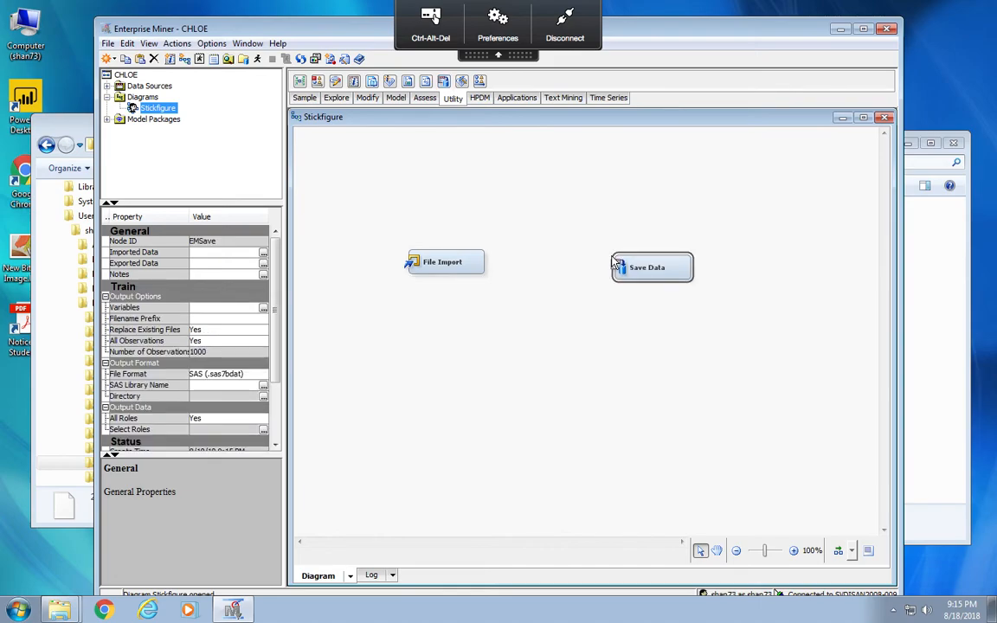
drag(656, 264, 625, 261)
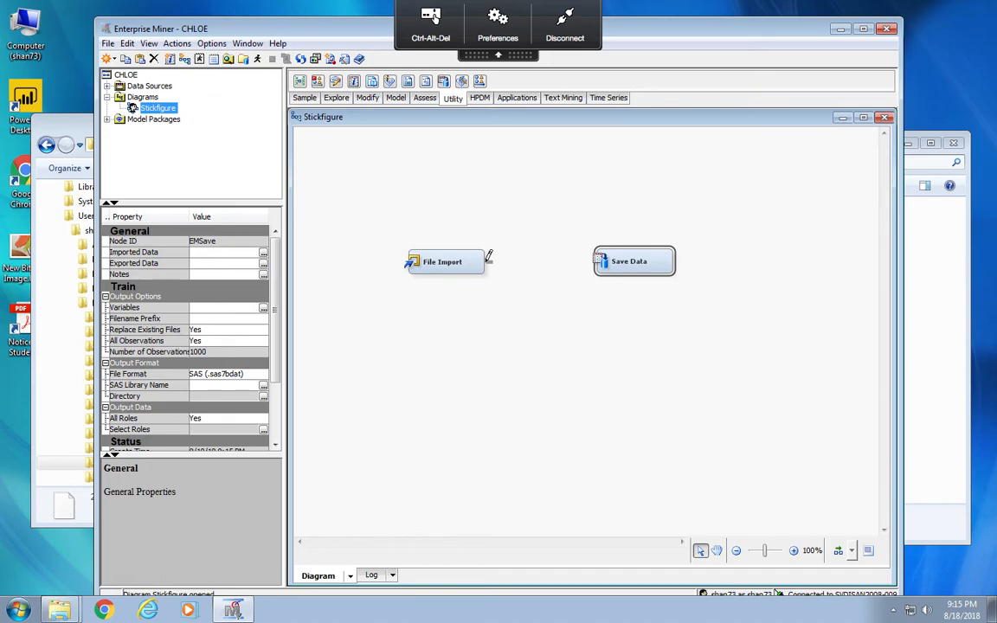
drag(489, 258, 602, 259)
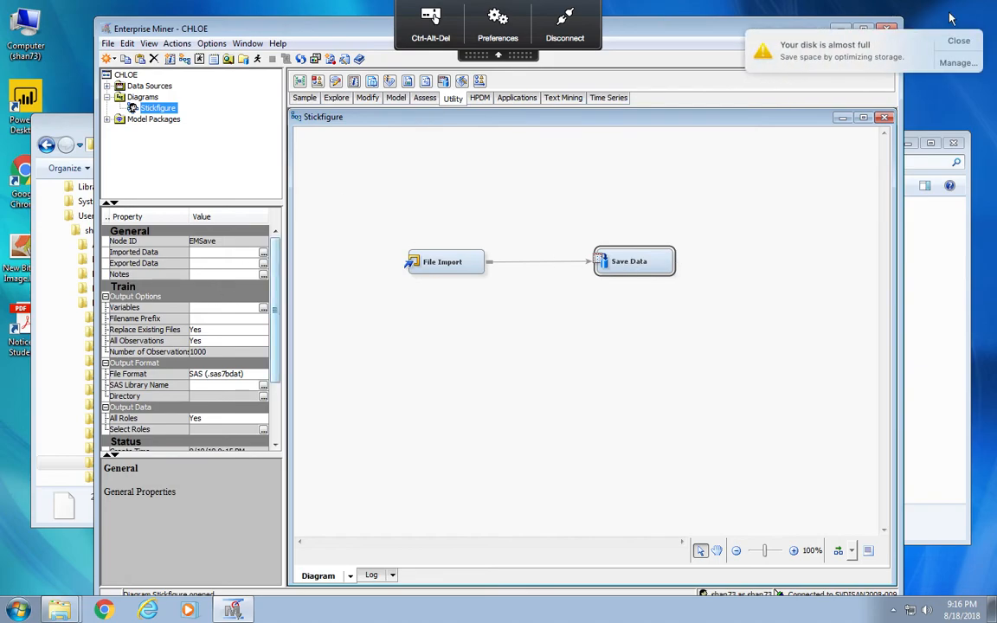
Step: Set the Save Data node's SAS library name to ABC and its filename prefix to Stickfigure
click(960, 39)
click(264, 387)
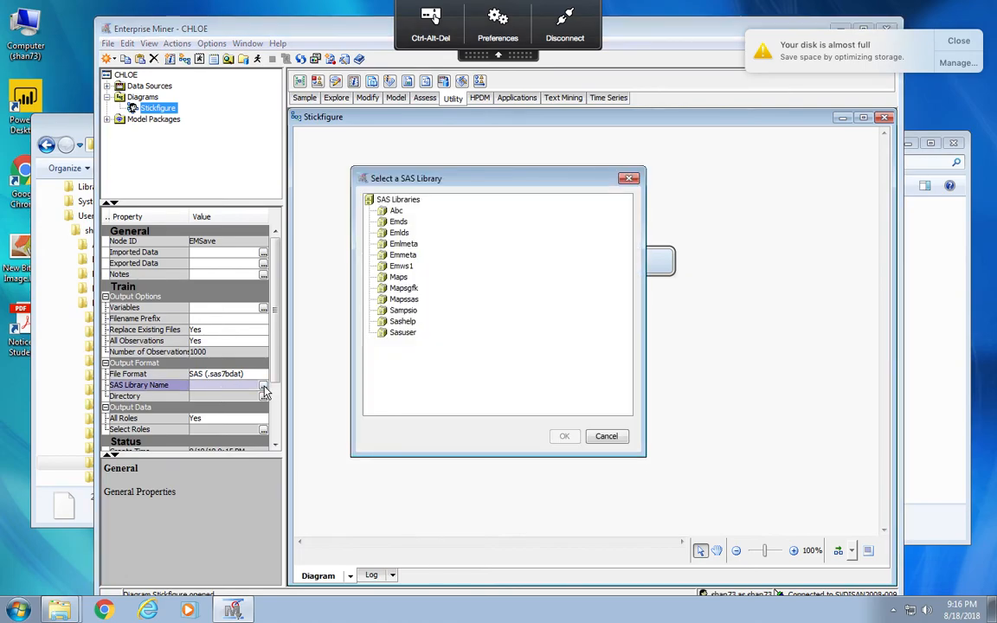
click(397, 213)
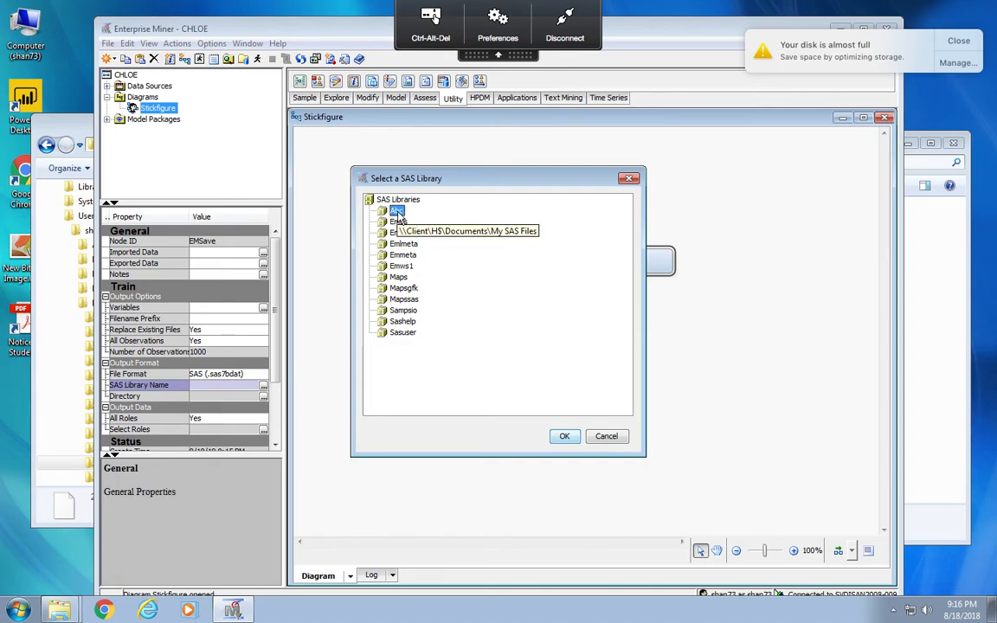
click(564, 437)
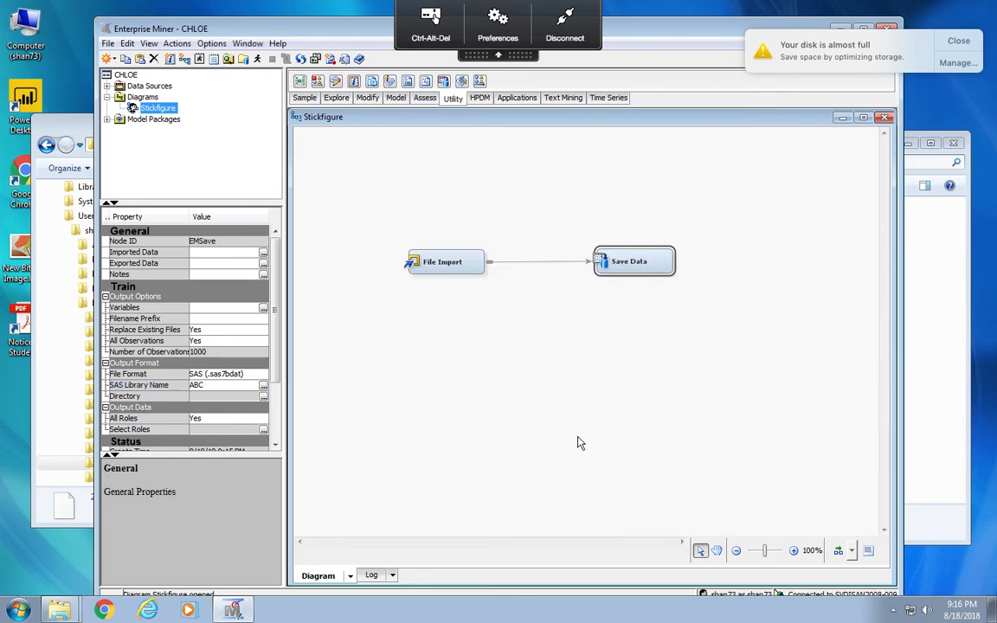
click(208, 319)
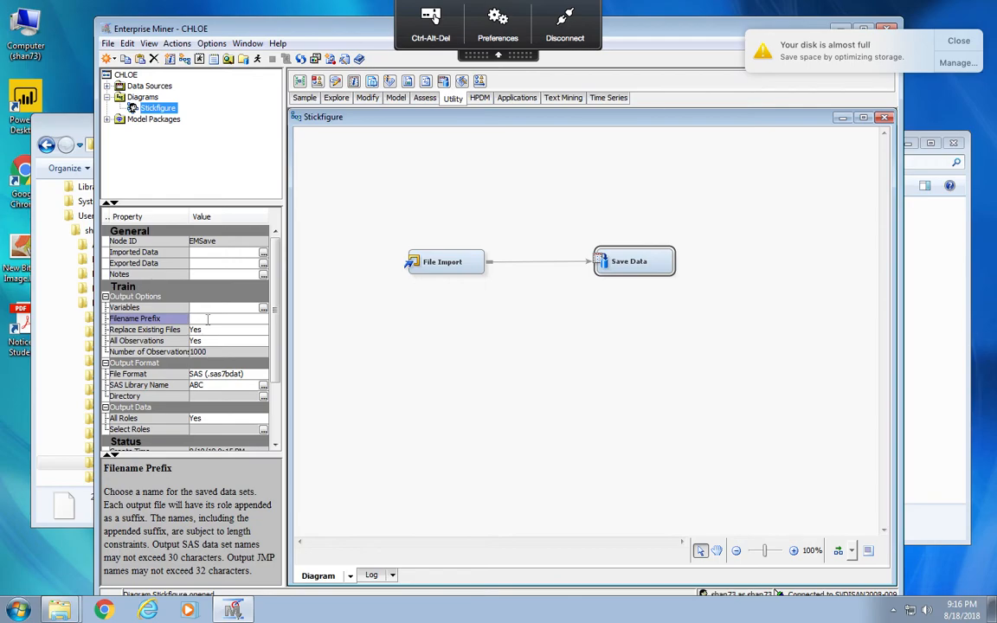
text(Stickfigure)
key(Return)
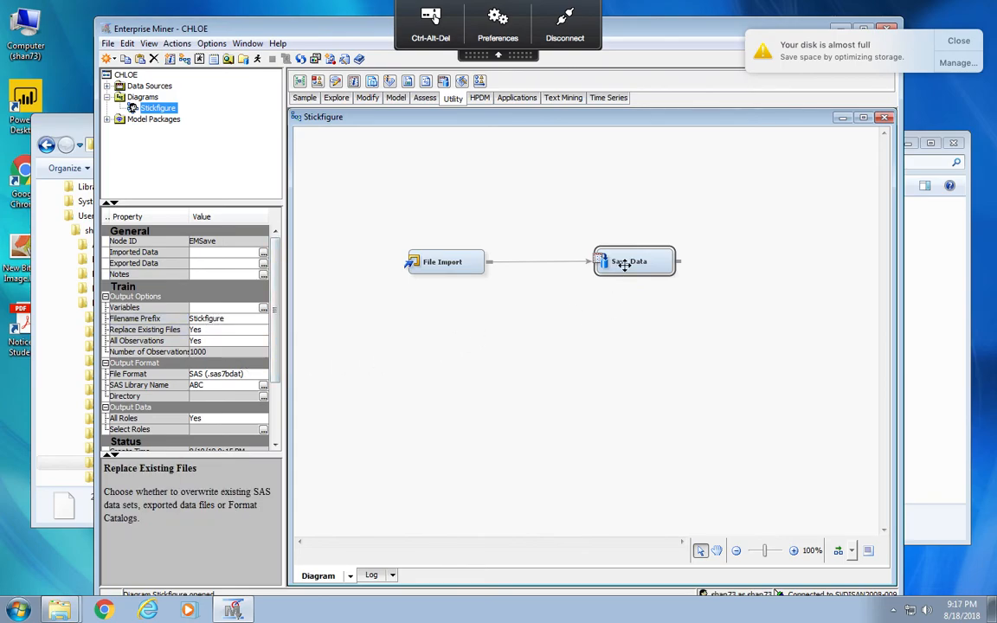
Step: Run the Stickfigure diagram path through the Save Data node
right_click(625, 265)
click(606, 309)
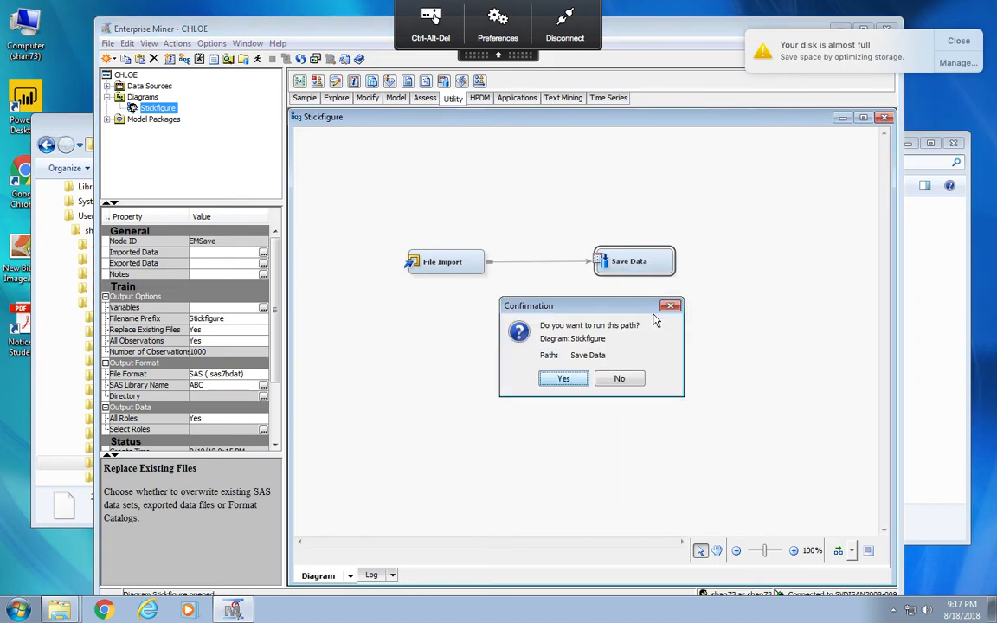
click(568, 378)
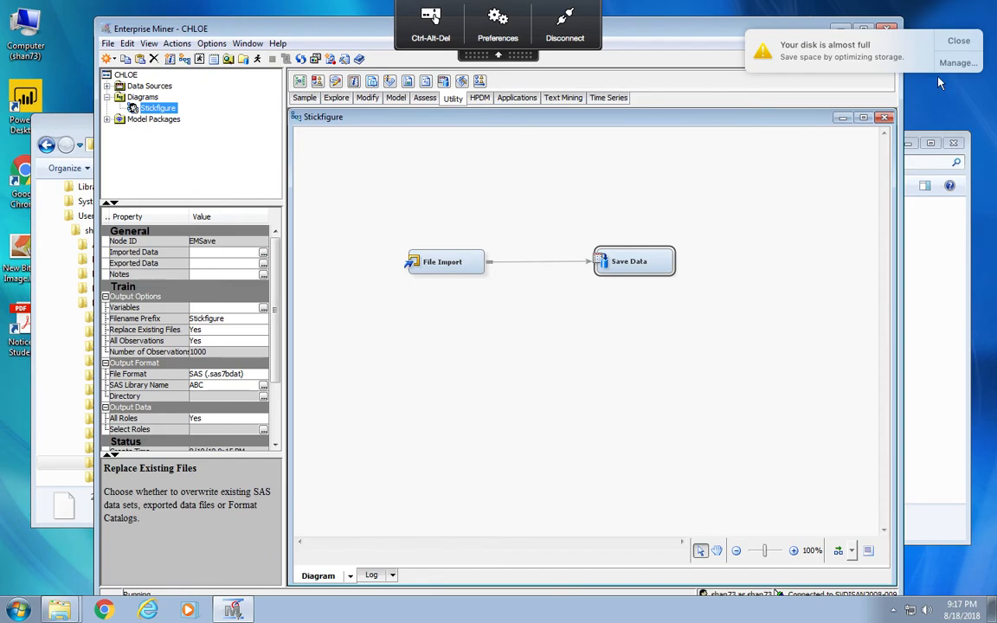
Step: Try to dismiss the low disk space notification, switching to the Mac desktop with the course page in the browser
click(956, 41)
click(953, 41)
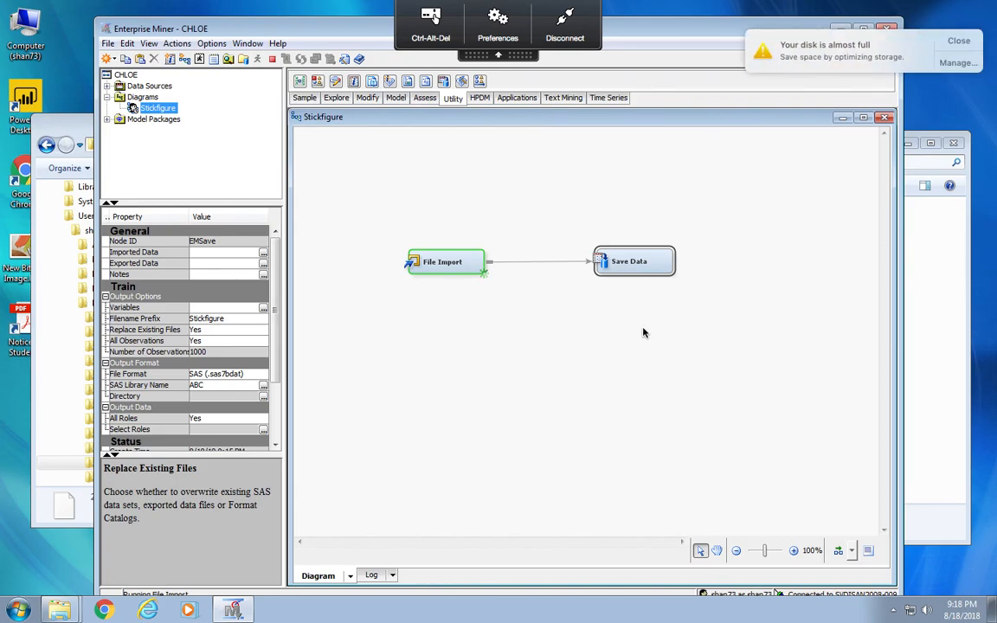
click(959, 42)
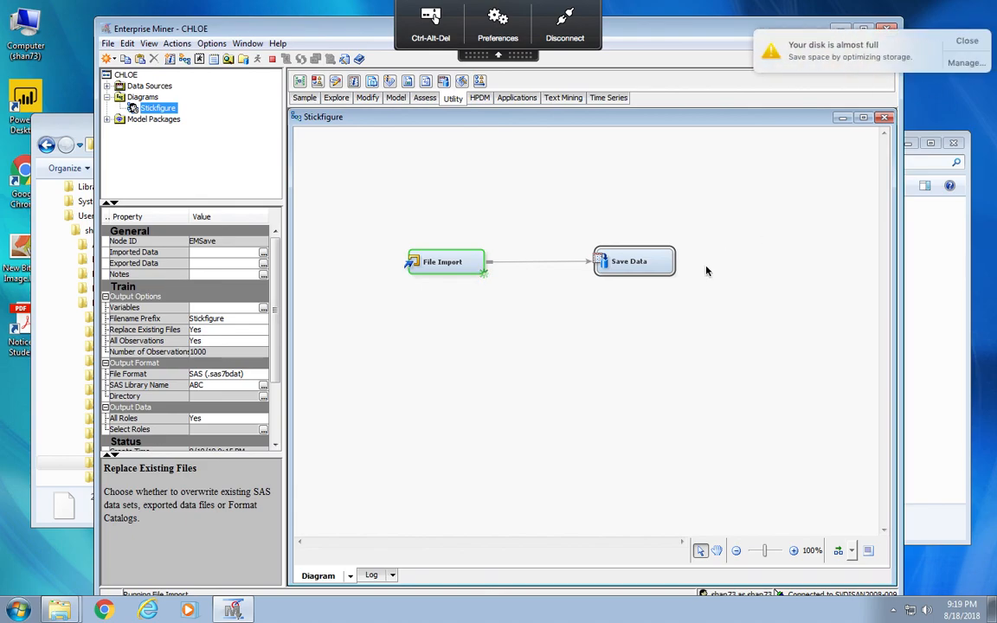
click(970, 41)
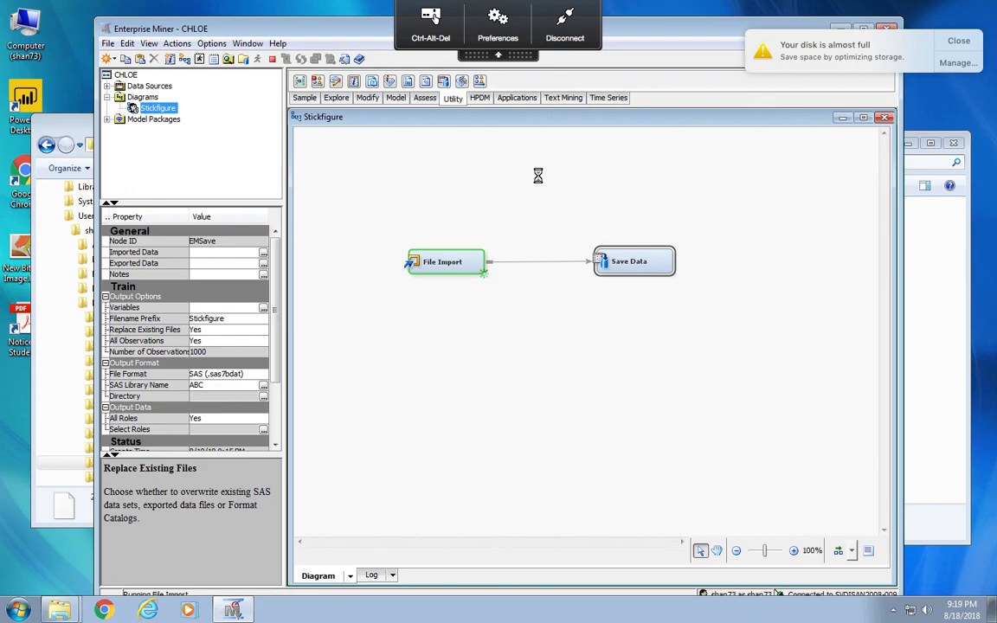
key(ctrl+Left)
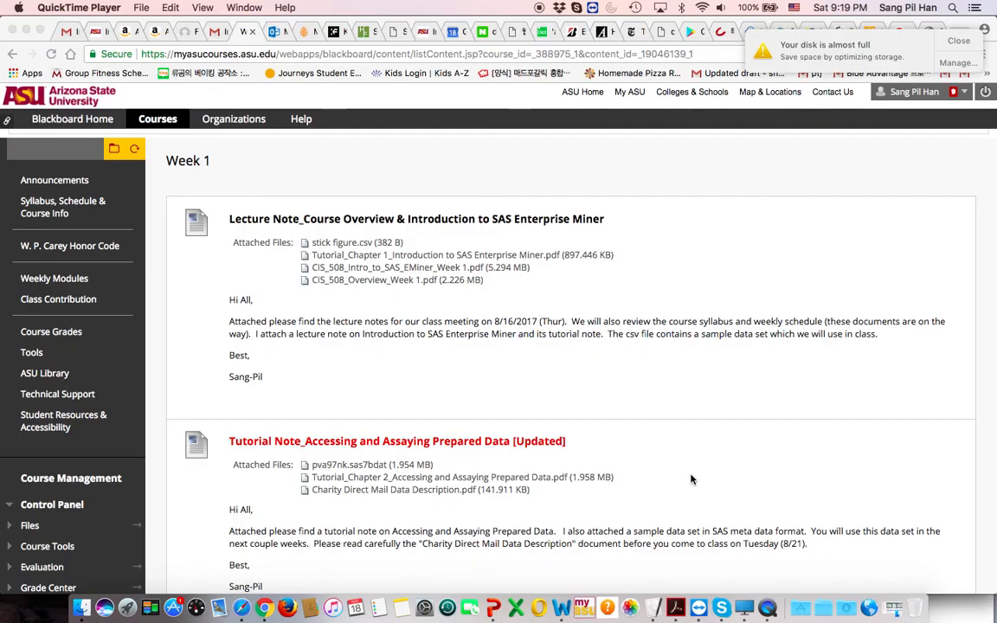